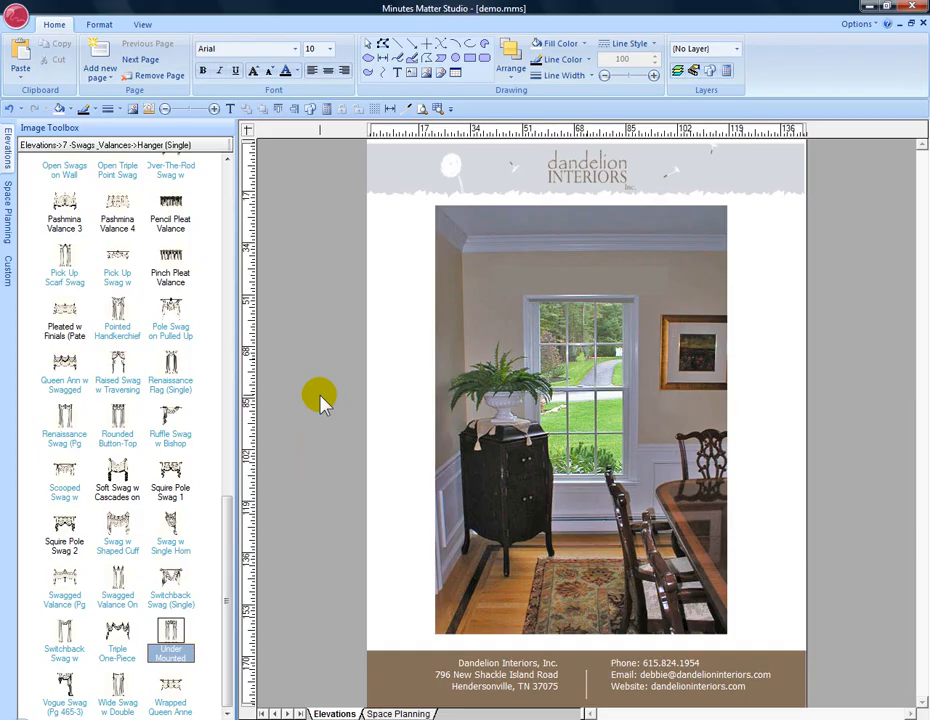
Step: Place the Under Mounted Pick-Up and Open Half Swags (Pg 454-3) treatment over the window in the room photo
{"action": "mouse_move", "coordinate": [173, 470]}
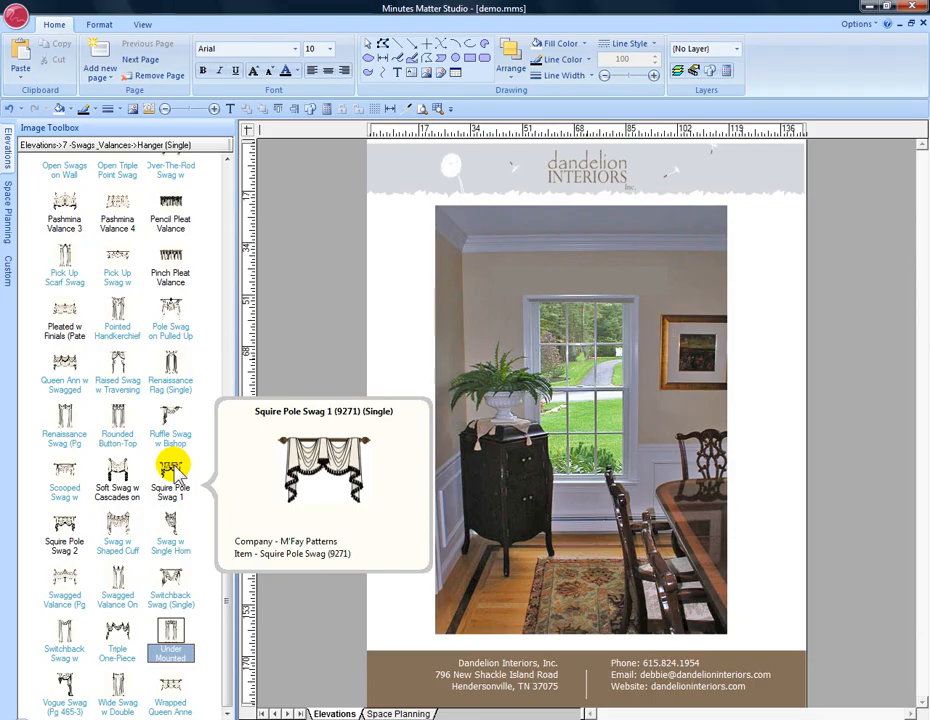
{"action": "mouse_move", "coordinate": [175, 638]}
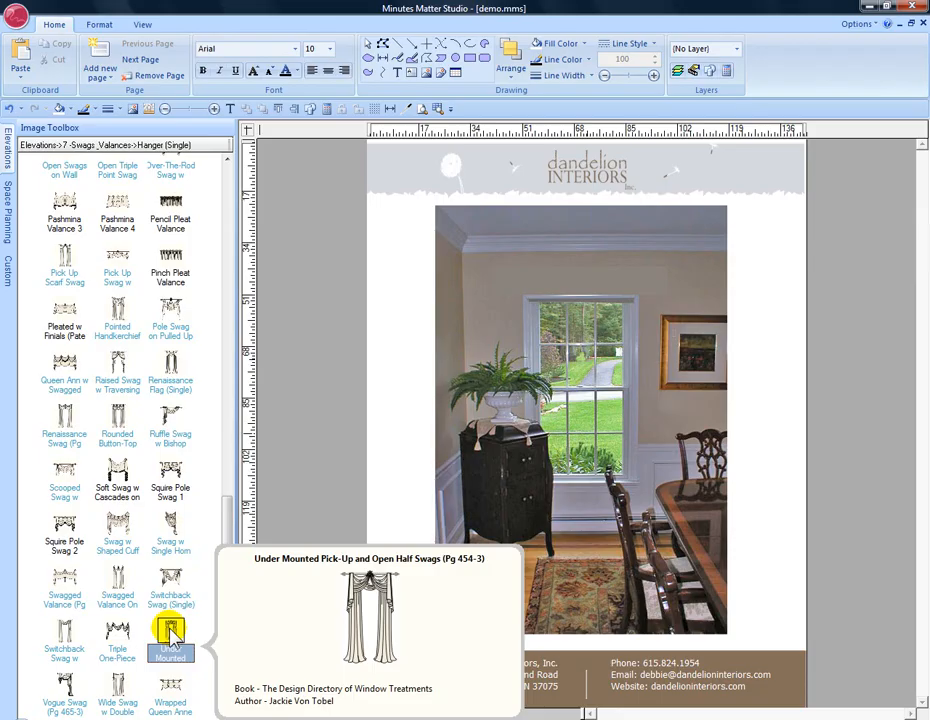
{"action": "left_click_drag", "start_coordinate": [172, 636], "coordinate": [494, 250]}
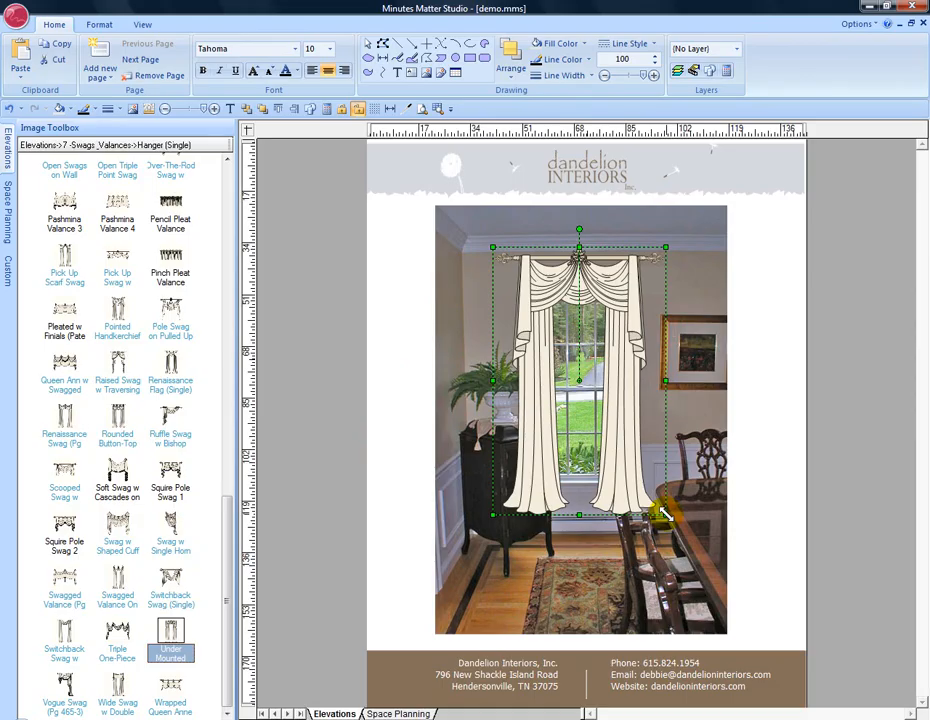
Step: Enlarge the window treatment to about 98" high by 63" wide and center it over the window
{"action": "left_click_drag", "start_coordinate": [663, 514], "coordinate": [684, 545]}
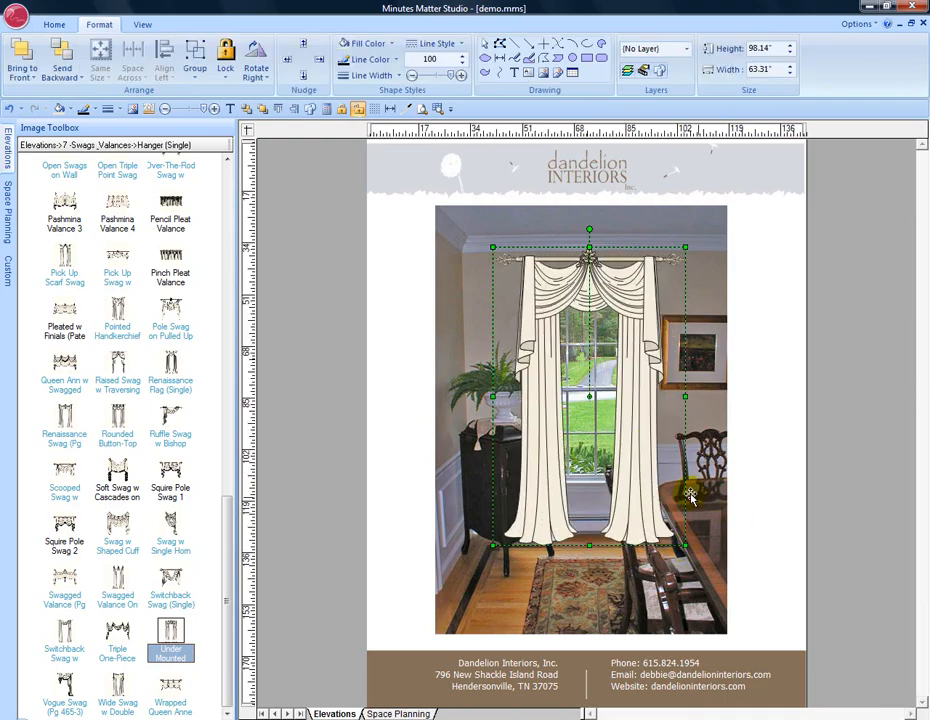
{"action": "left_click_drag", "start_coordinate": [646, 337], "coordinate": [632, 324]}
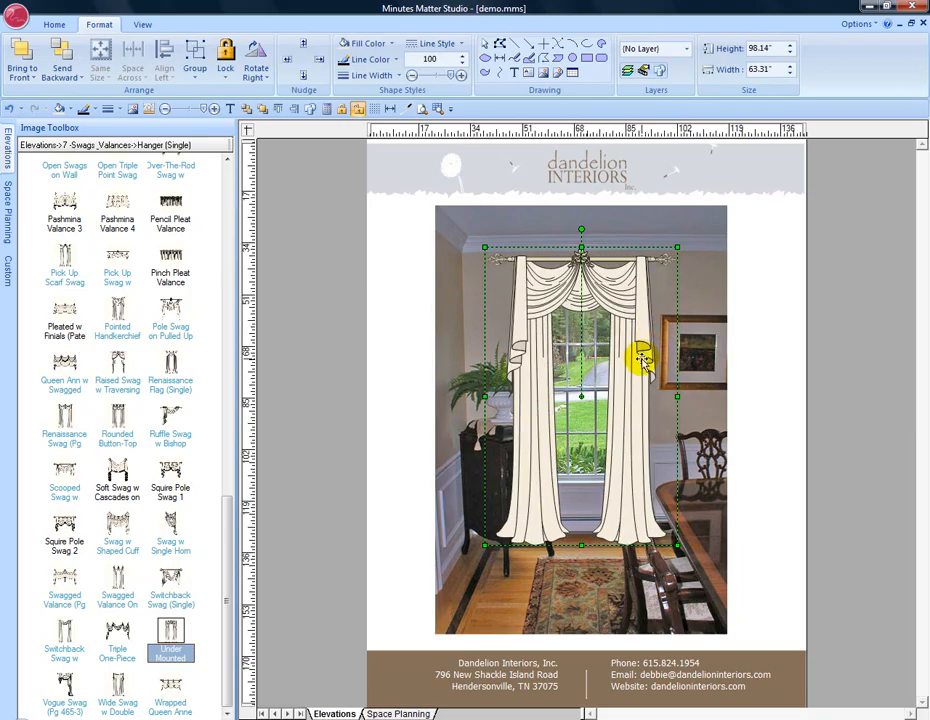
{"action": "left_click", "coordinate": [762, 318]}
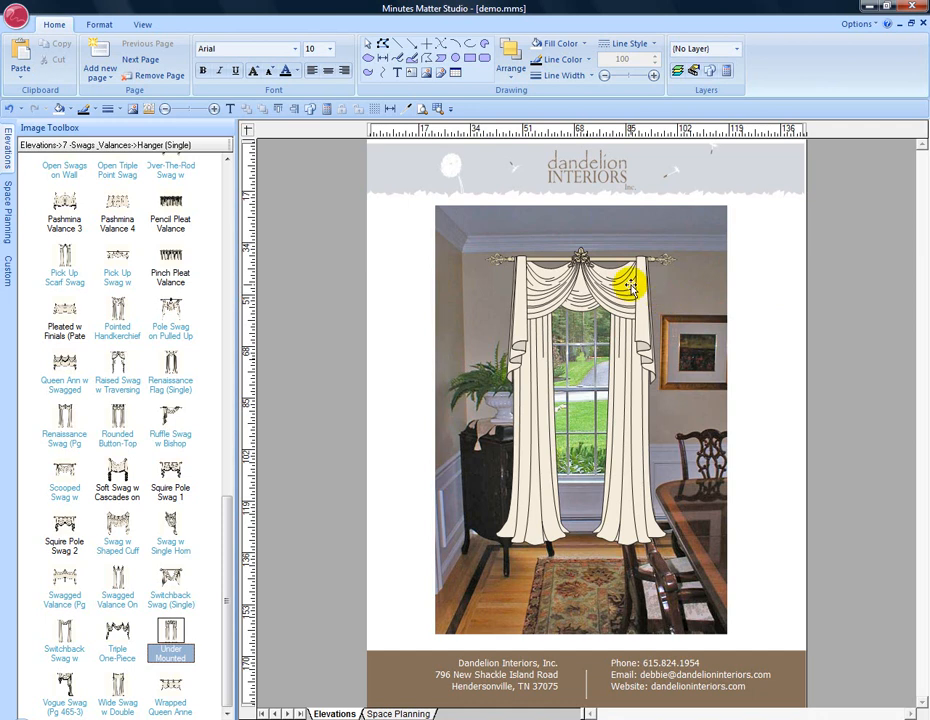
Step: Fill the whole window treatment with the floral branch fabric Fabric-0
{"action": "left_click", "coordinate": [543, 290]}
{"action": "right_click", "coordinate": [546, 294]}
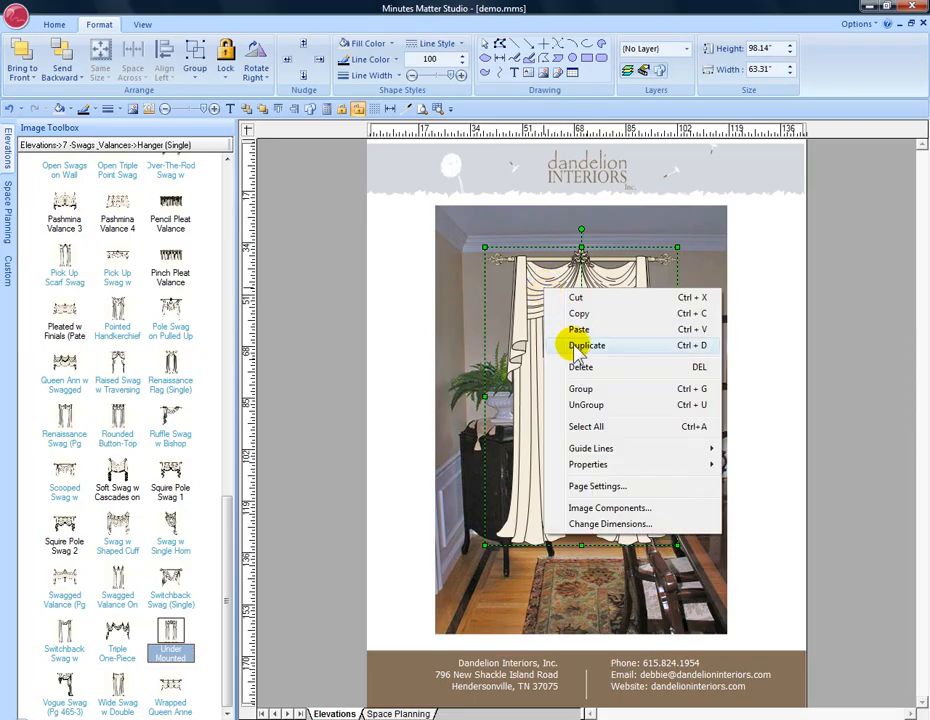
{"action": "mouse_move", "coordinate": [679, 473]}
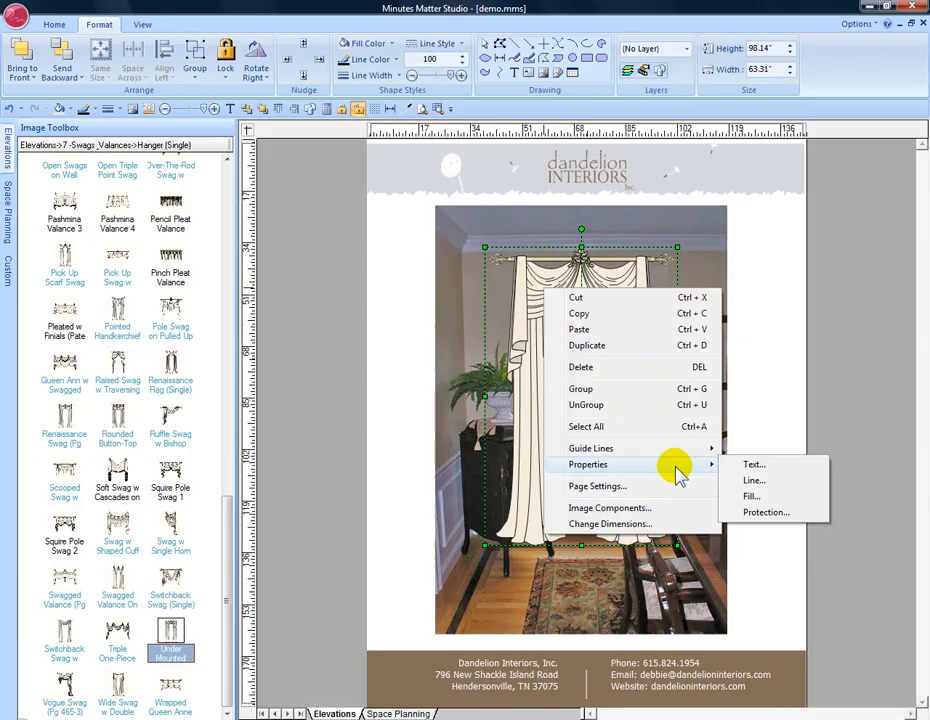
{"action": "left_click", "coordinate": [743, 492]}
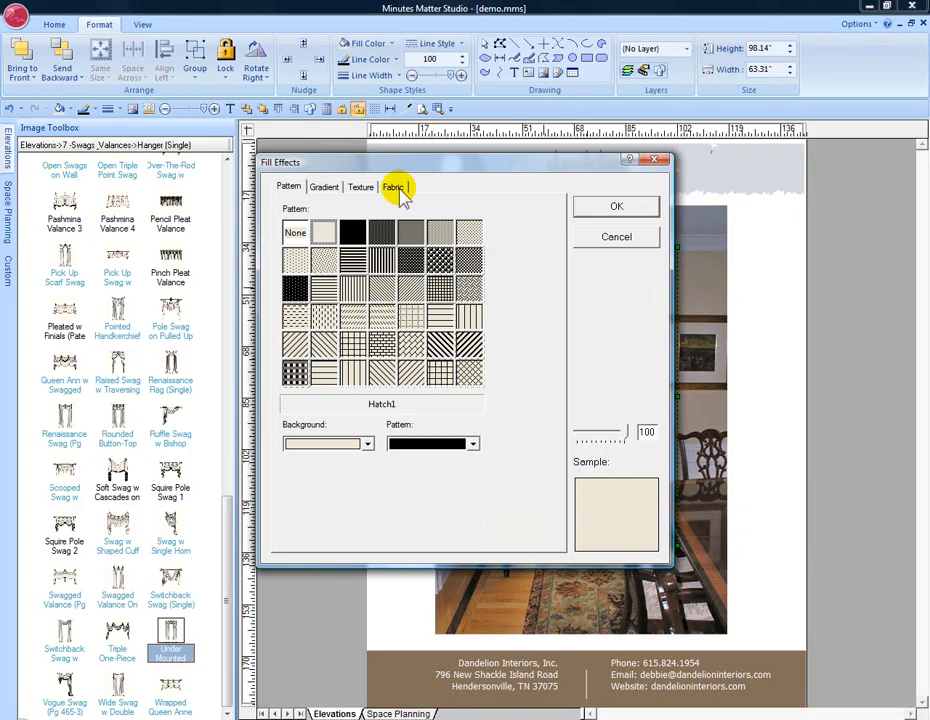
{"action": "left_click", "coordinate": [395, 187]}
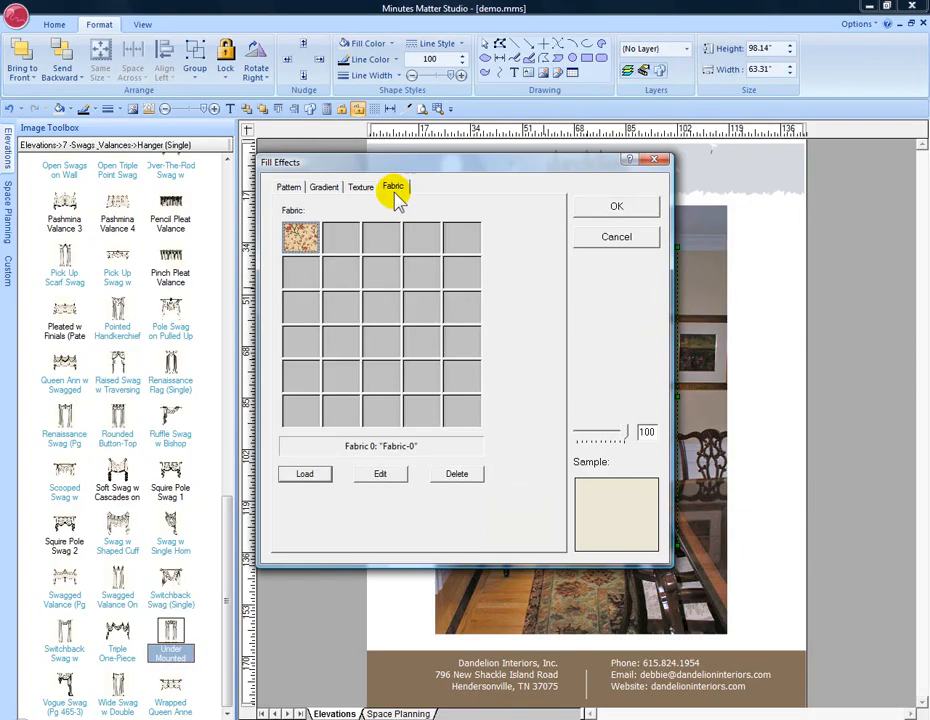
{"action": "left_click", "coordinate": [304, 240]}
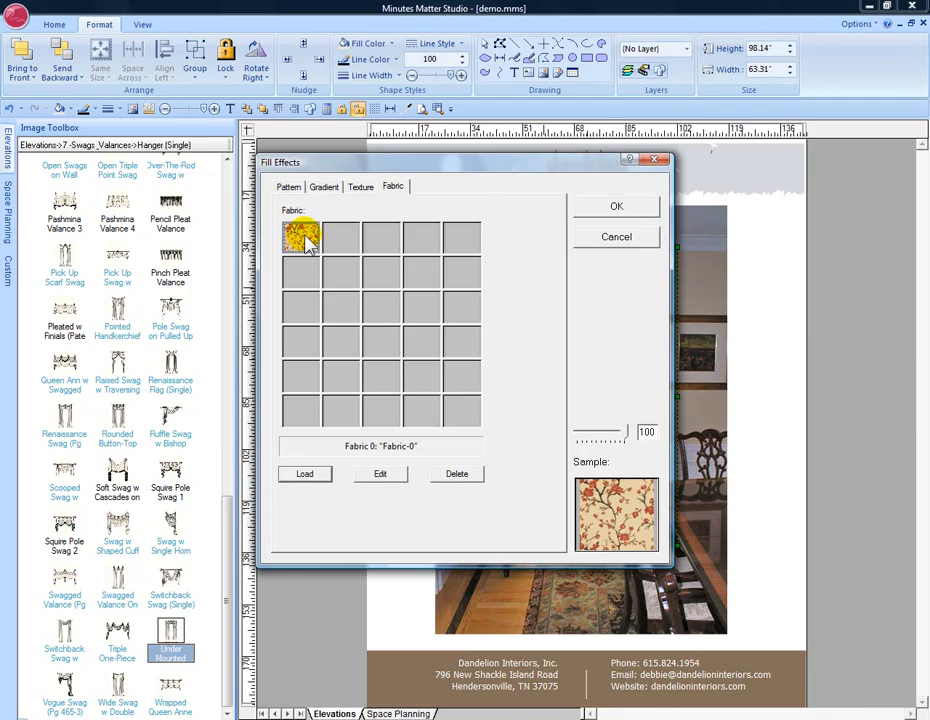
{"action": "left_click", "coordinate": [616, 208]}
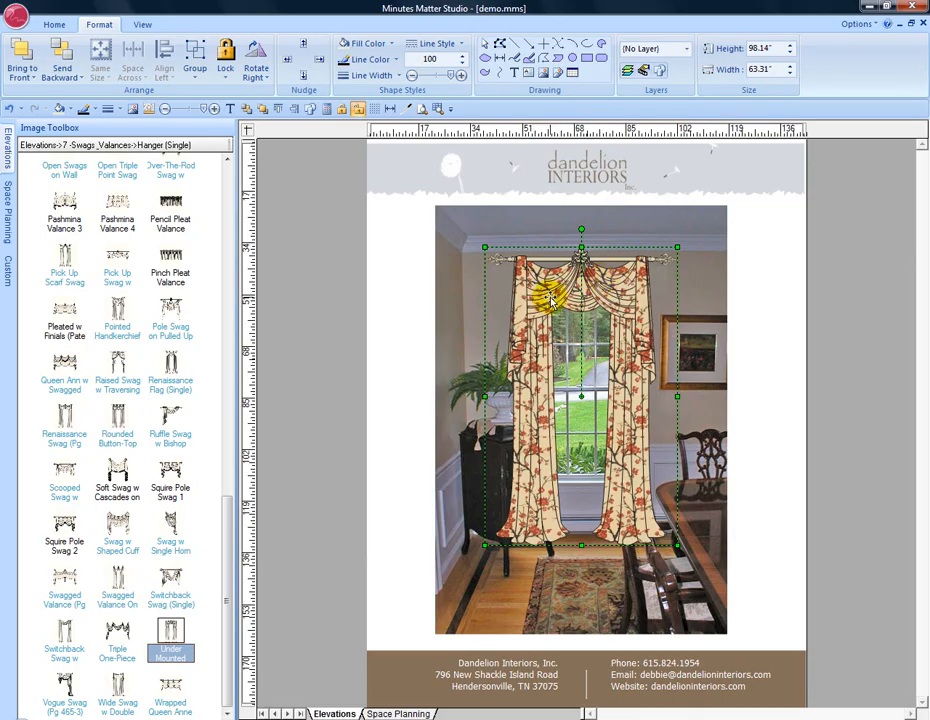
Step: Set the treatment's line color to a brown sampled from the fabric and darkened to RGB 92, 80, 54
{"action": "left_click", "coordinate": [400, 61]}
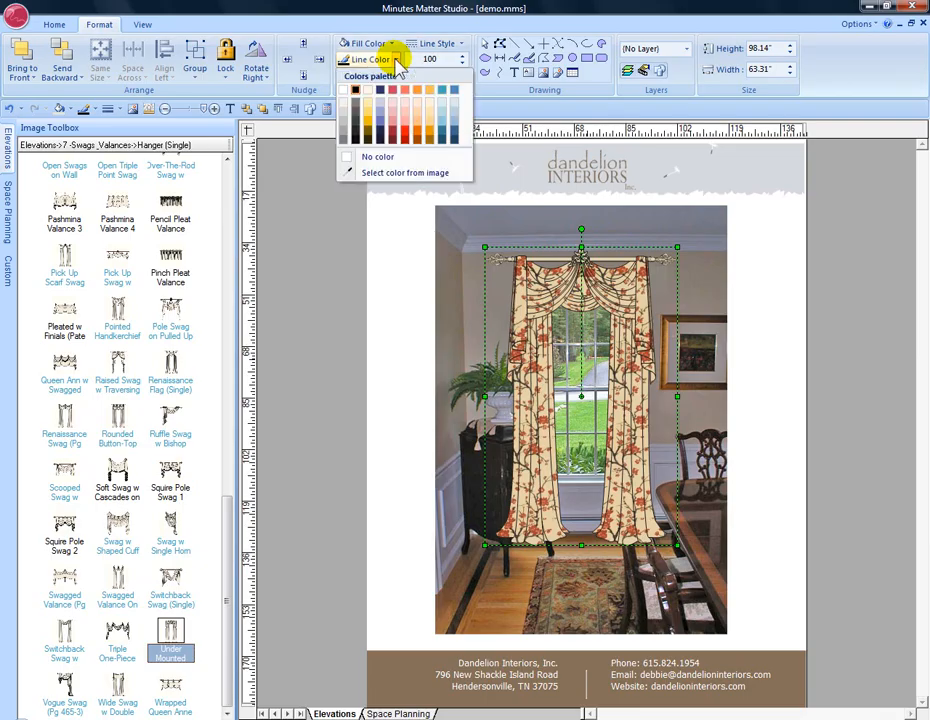
{"action": "left_click", "coordinate": [393, 172]}
{"action": "left_click_drag", "start_coordinate": [544, 205], "coordinate": [339, 187]}
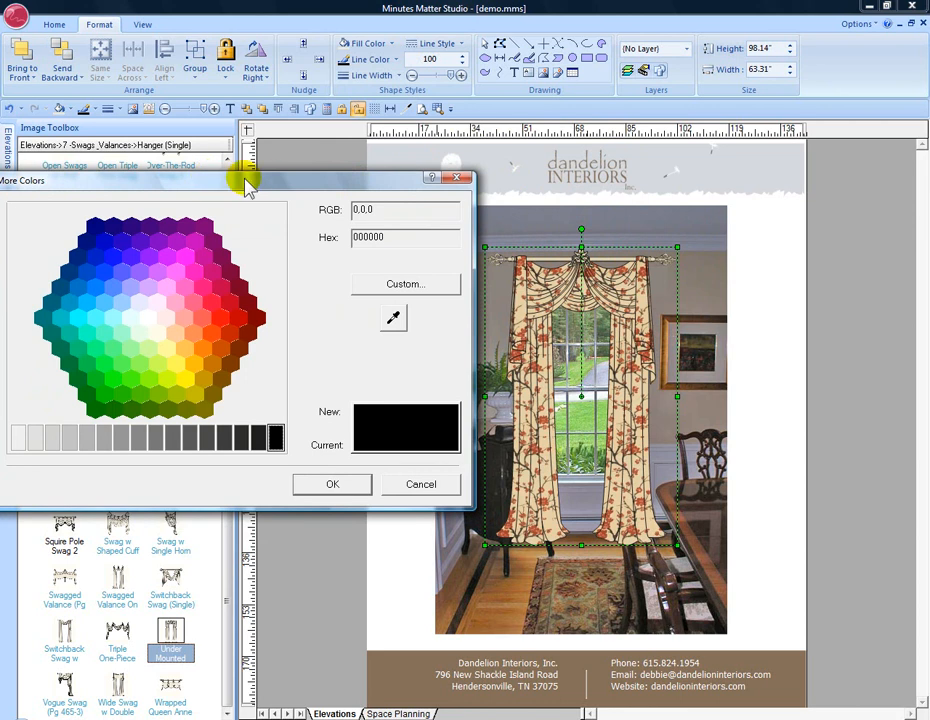
{"action": "left_click", "coordinate": [394, 316]}
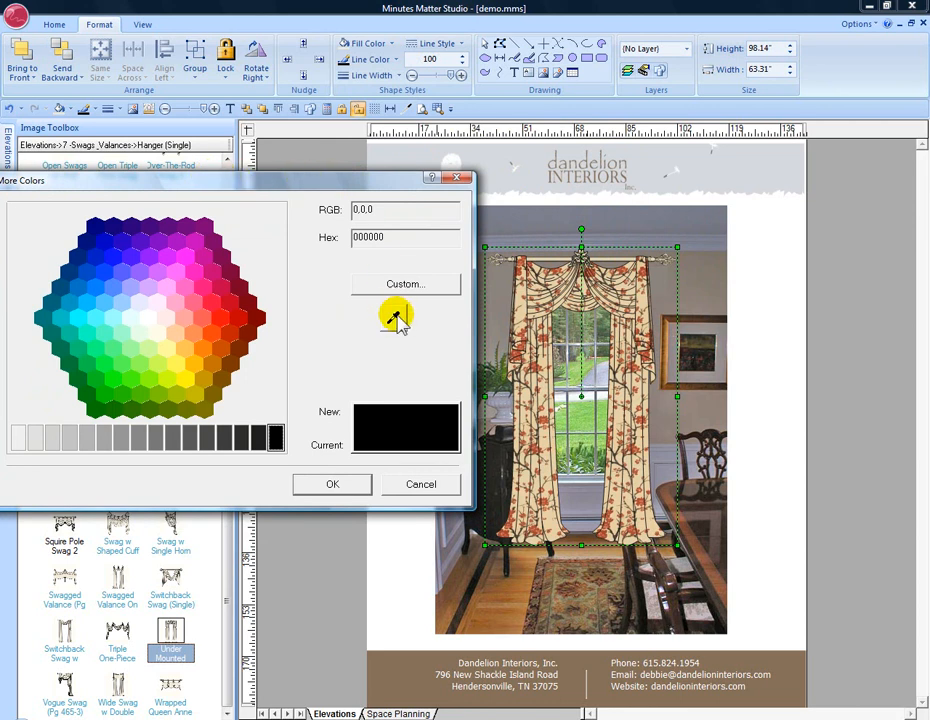
{"action": "left_click", "coordinate": [518, 313]}
{"action": "left_click_drag", "start_coordinate": [524, 310], "coordinate": [524, 303]}
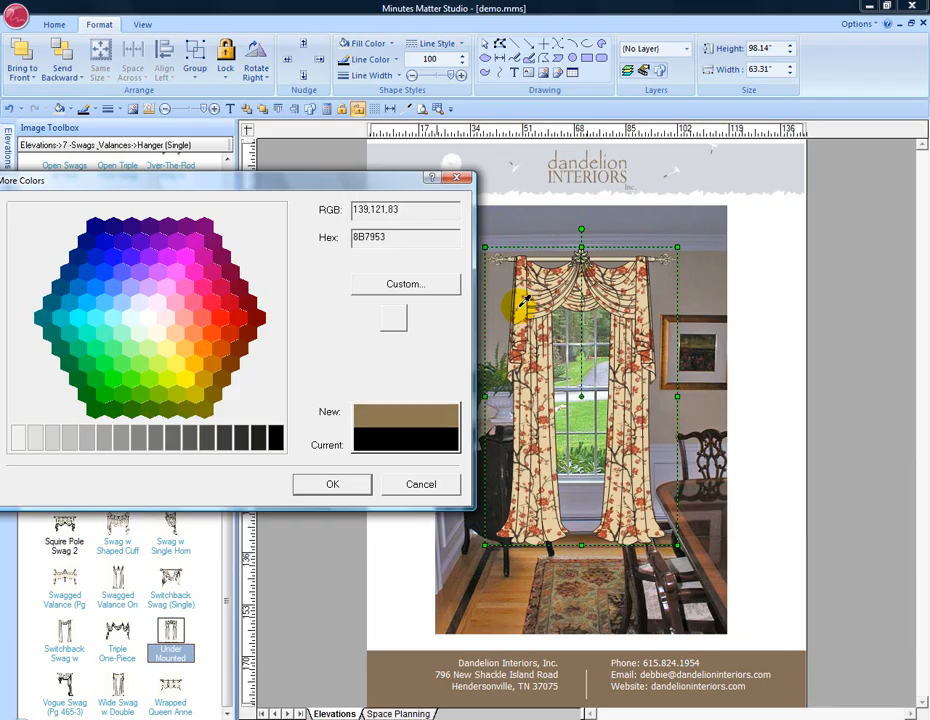
{"action": "left_click", "coordinate": [444, 287]}
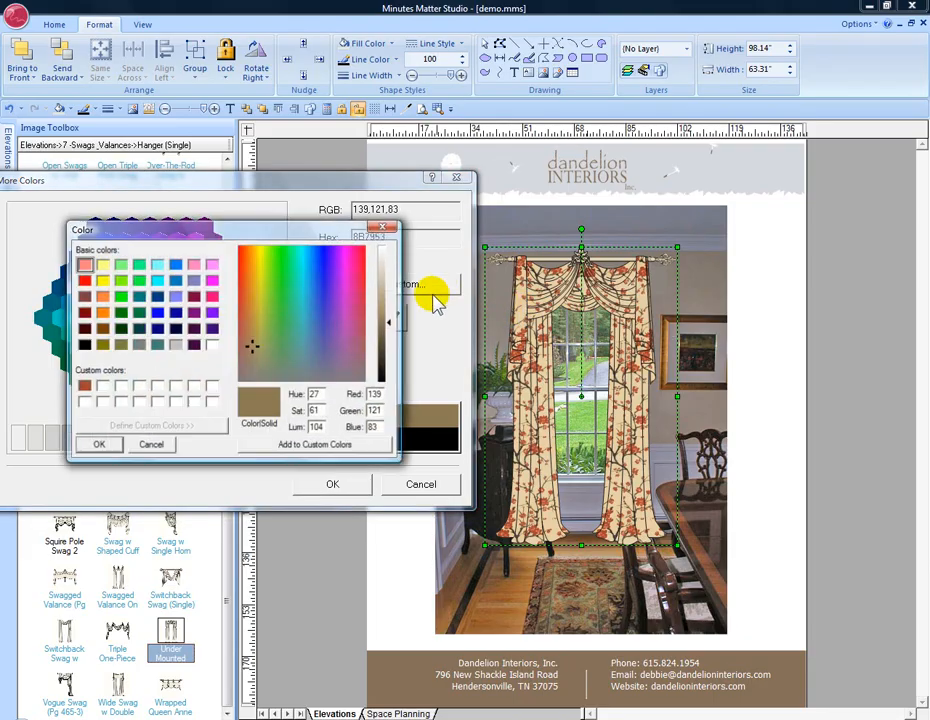
{"action": "left_click", "coordinate": [386, 343]}
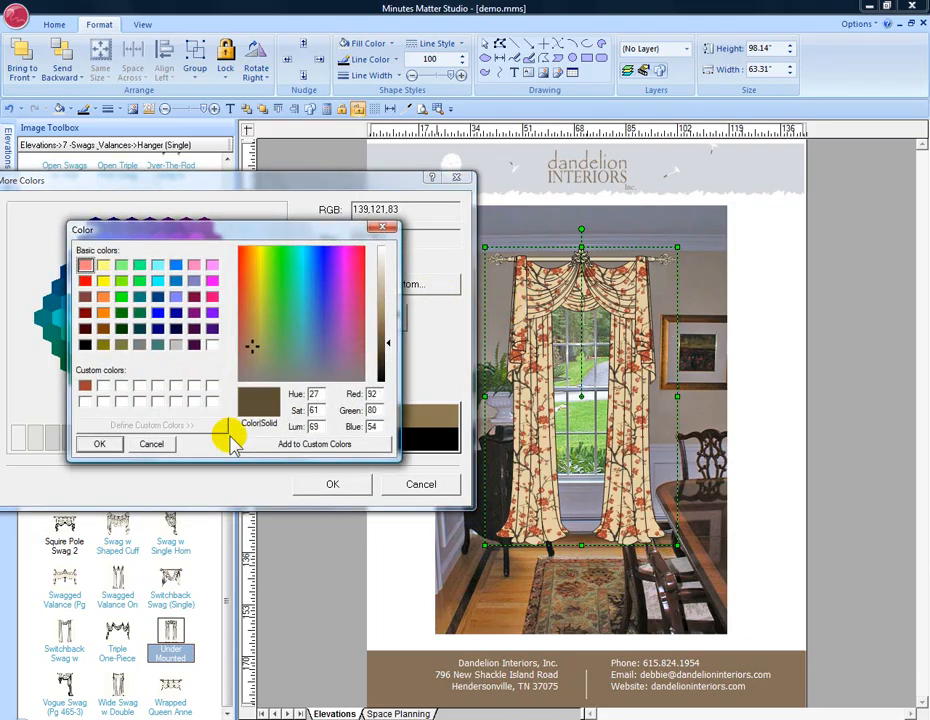
{"action": "left_click", "coordinate": [101, 446]}
{"action": "left_click", "coordinate": [309, 486]}
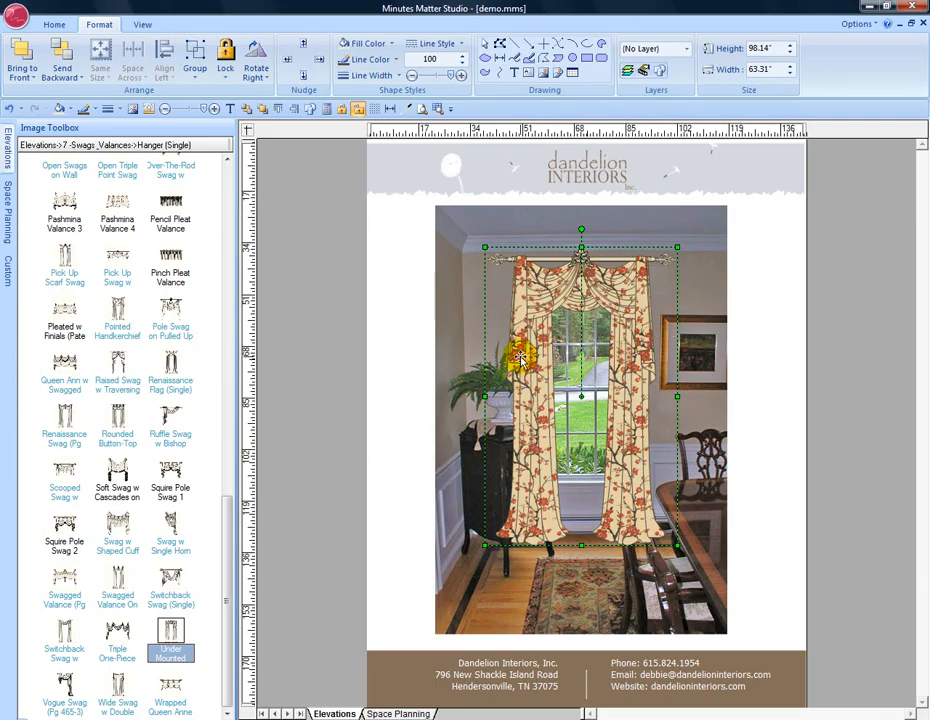
Step: Open the fill settings for the Contrast part of Cascade 1 within the treatment's Valance component
{"action": "right_click", "coordinate": [534, 293]}
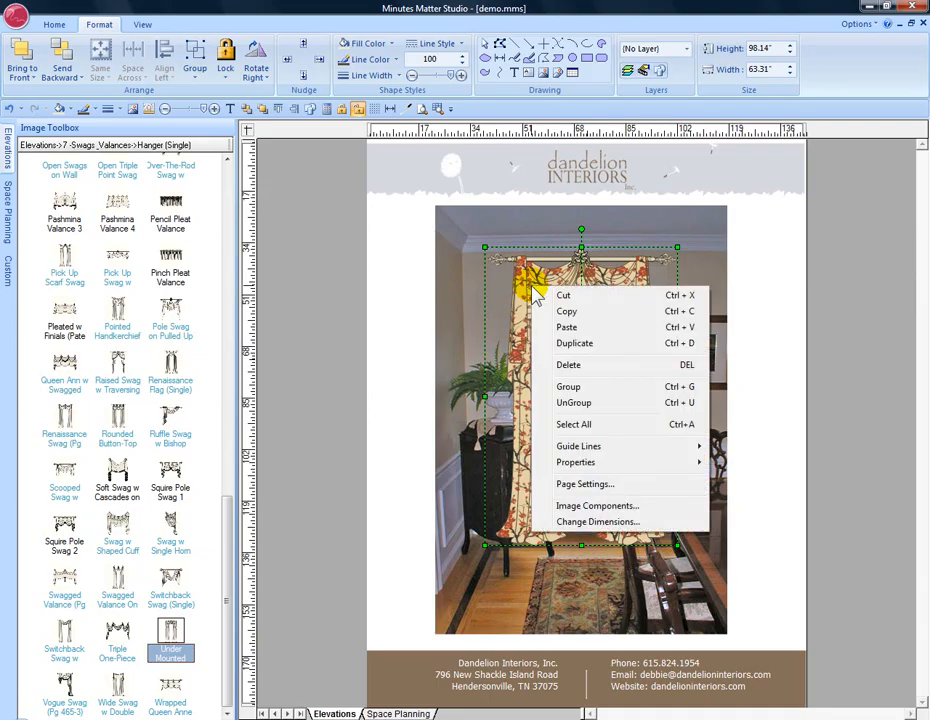
{"action": "left_click", "coordinate": [596, 506]}
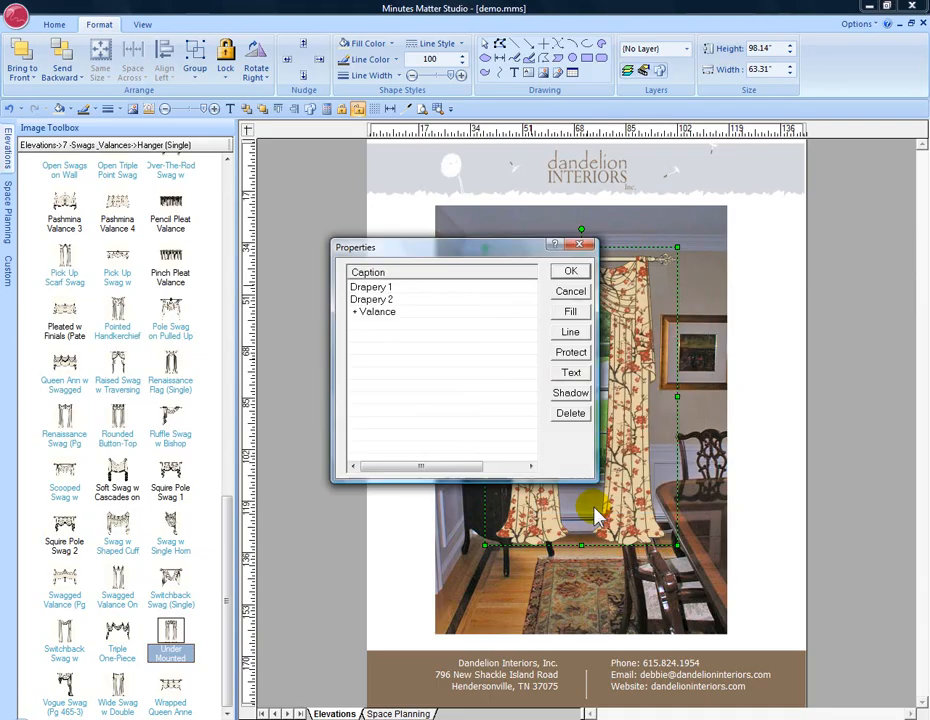
{"action": "double_click", "coordinate": [380, 318]}
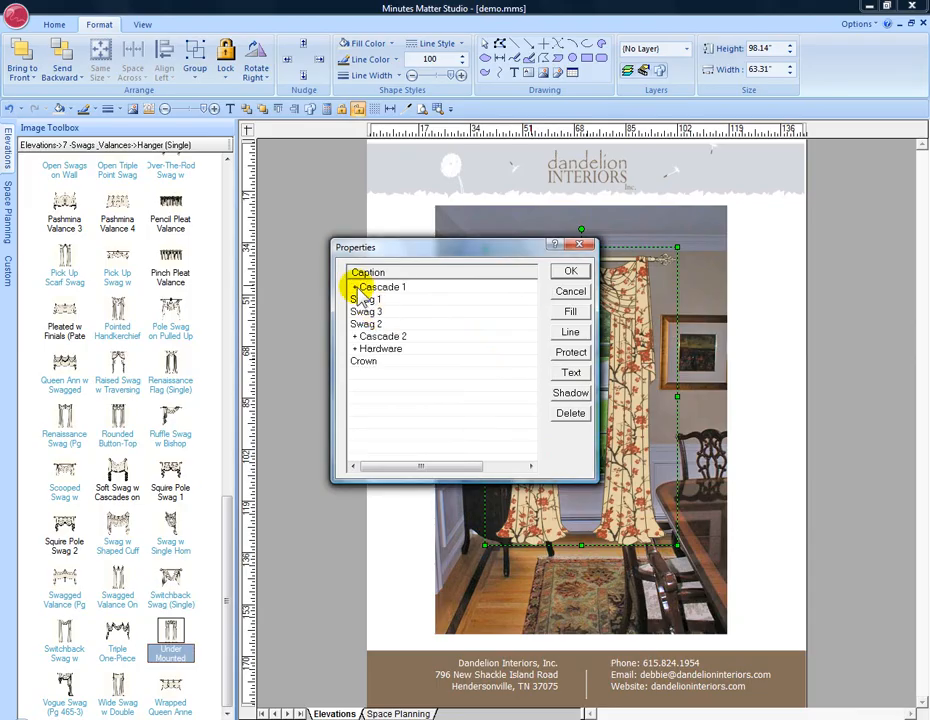
{"action": "left_click", "coordinate": [372, 288]}
{"action": "double_click", "coordinate": [372, 289]}
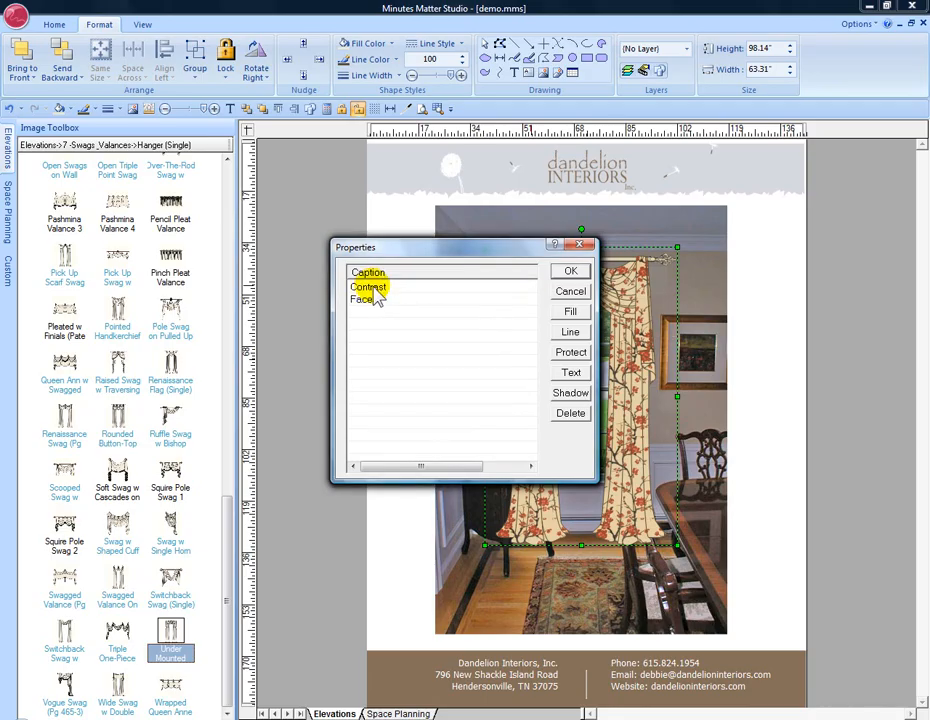
{"action": "left_click", "coordinate": [374, 289]}
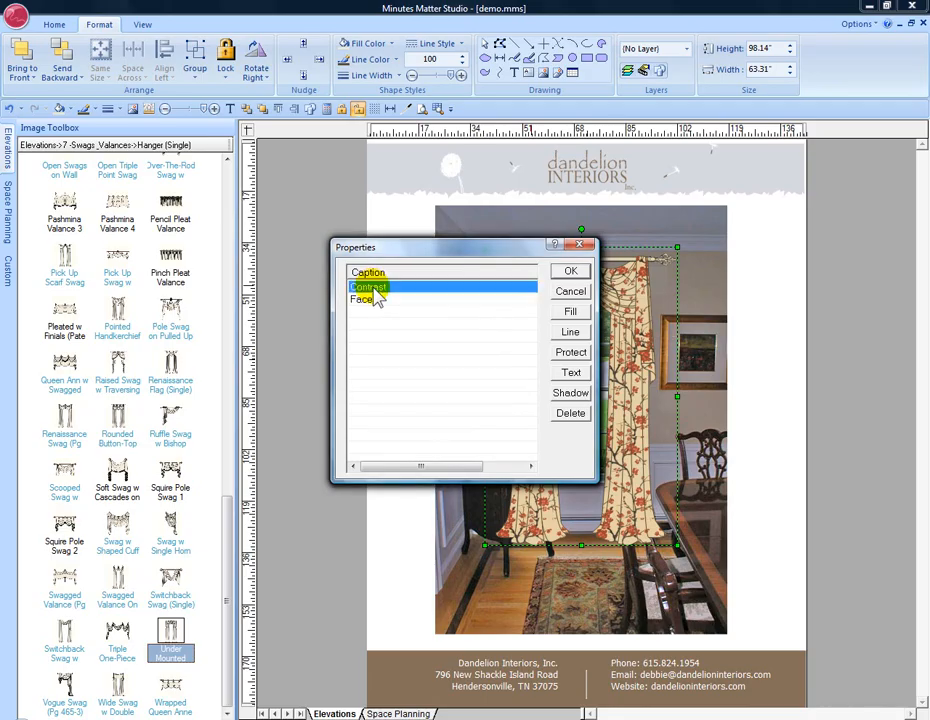
{"action": "left_click", "coordinate": [580, 312]}
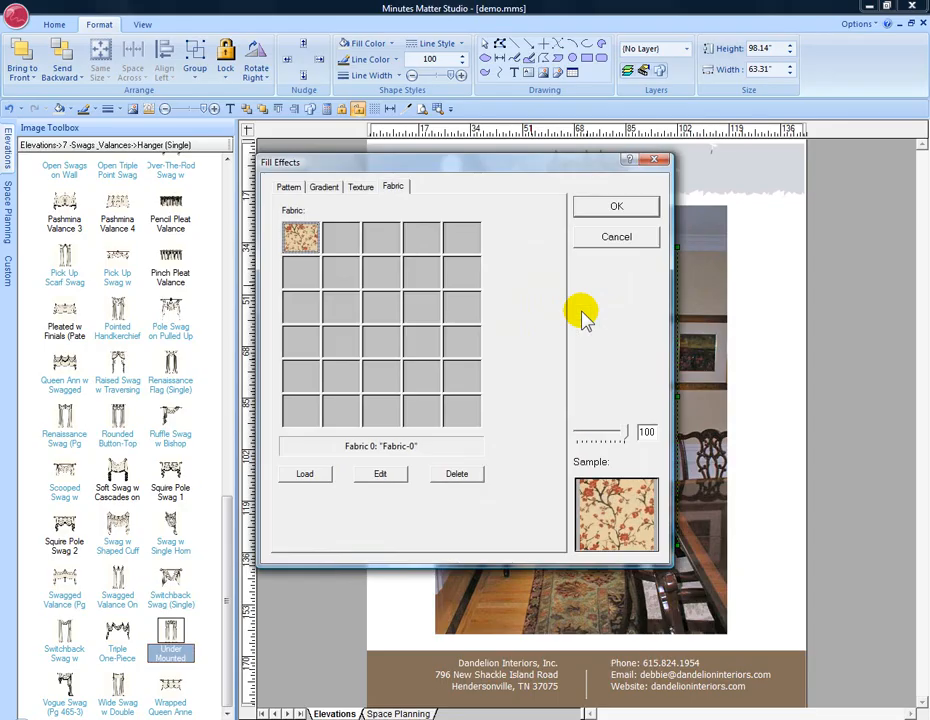
Step: Fill the Cascade 1 contrast with solid rust red sampled from the fabric, RGB 154, 70, 50, using the Hatch1 pattern
{"action": "left_click", "coordinate": [296, 189]}
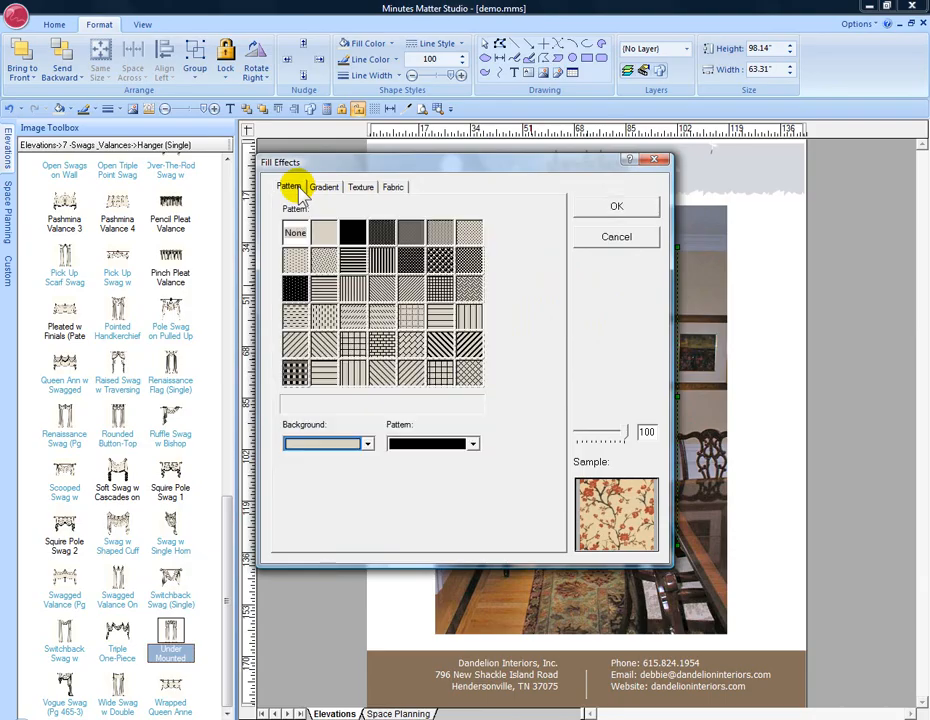
{"action": "left_click", "coordinate": [368, 444]}
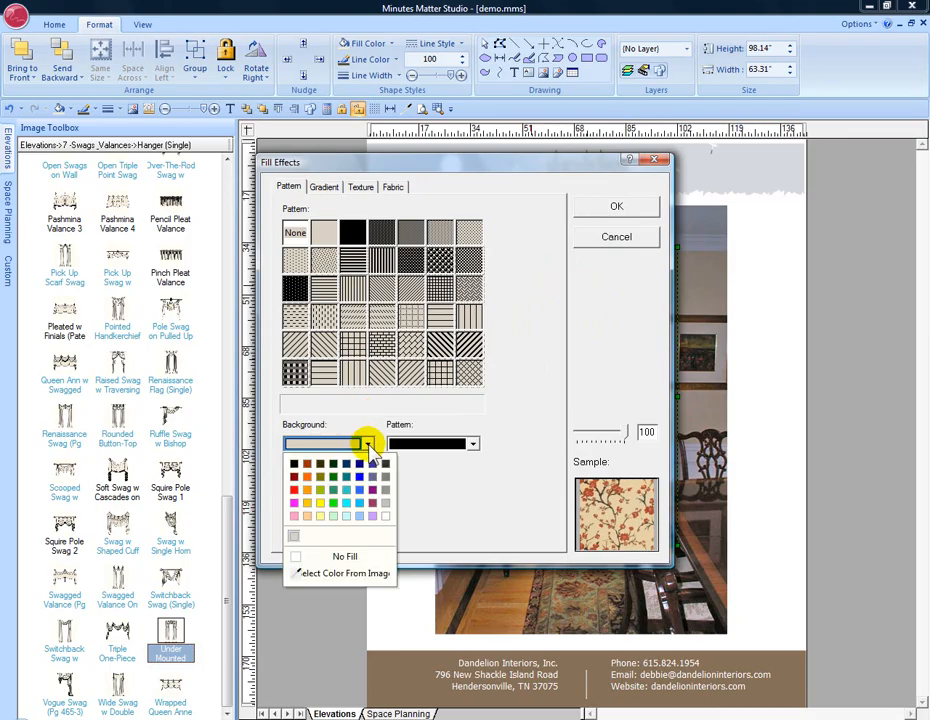
{"action": "left_click", "coordinate": [357, 574]}
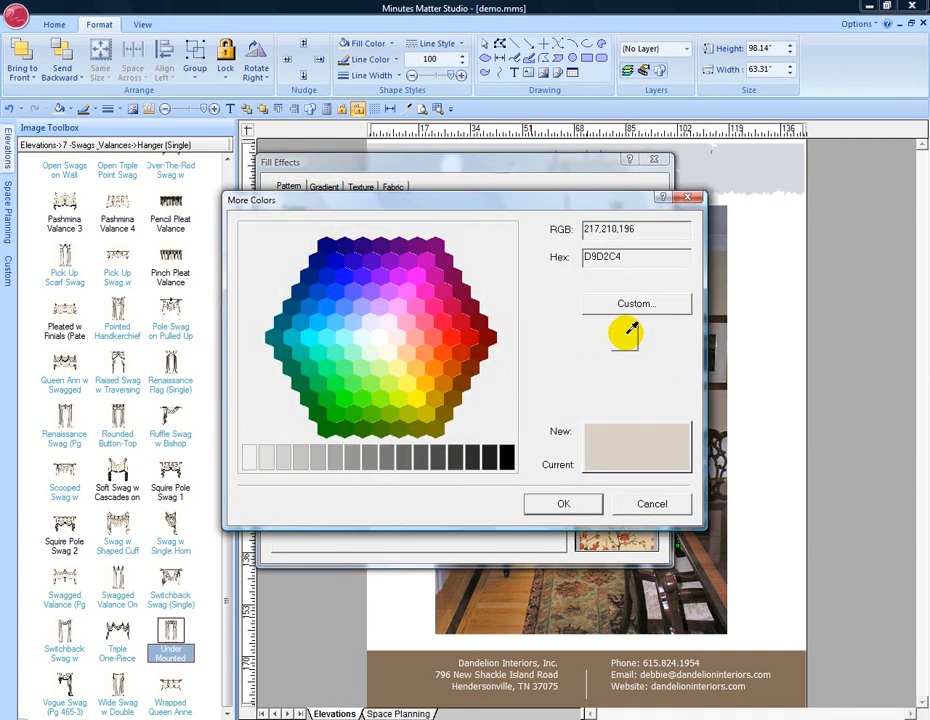
{"action": "left_click_drag", "start_coordinate": [624, 333], "coordinate": [632, 534]}
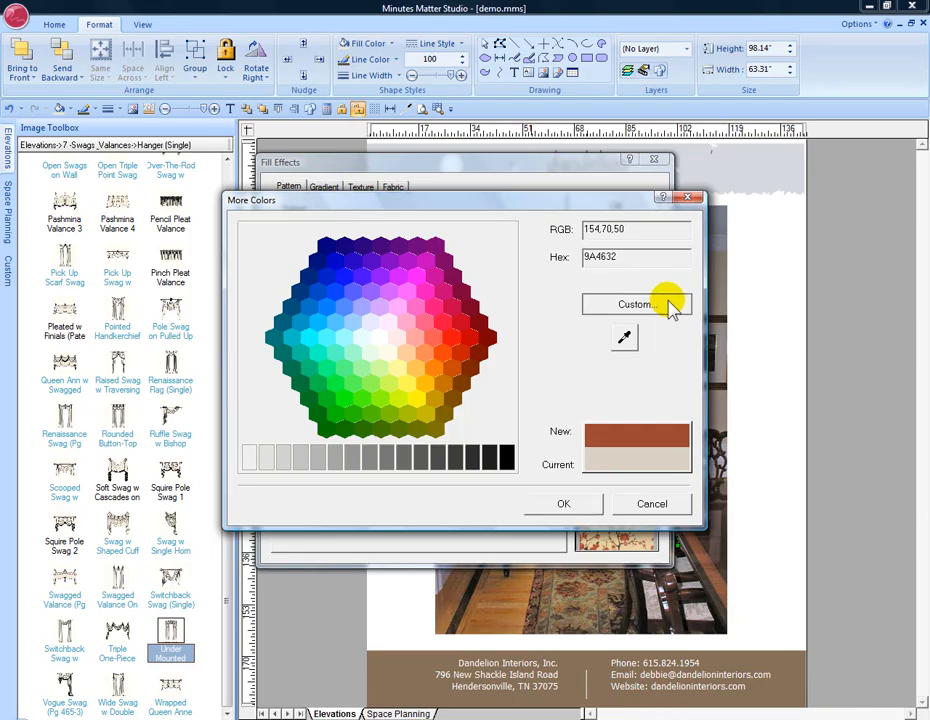
{"action": "left_click", "coordinate": [660, 305]}
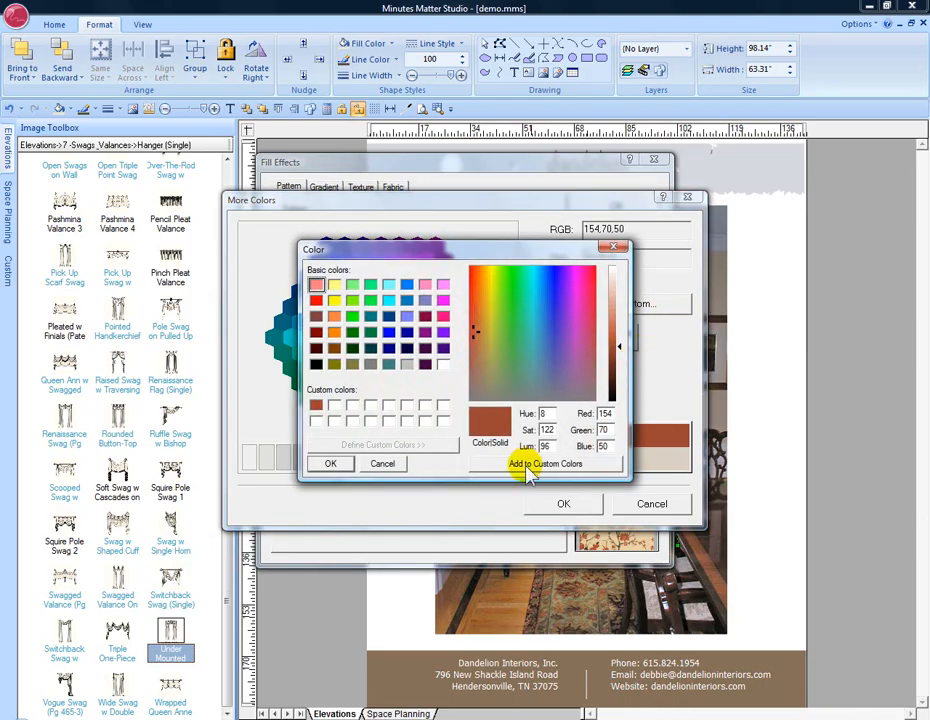
{"action": "left_click", "coordinate": [330, 463]}
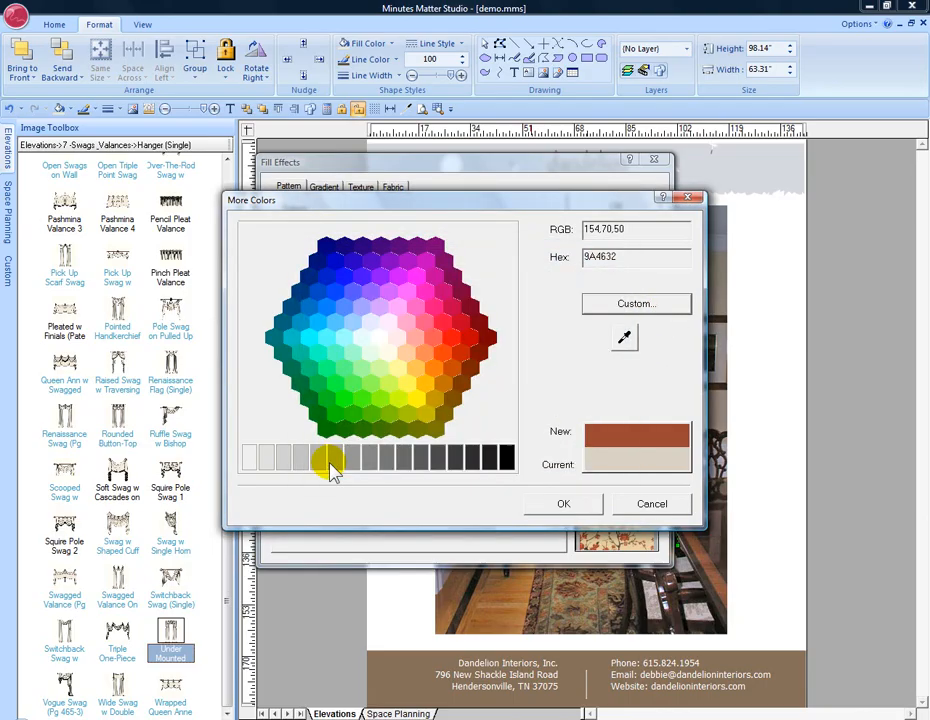
{"action": "left_click", "coordinate": [565, 500]}
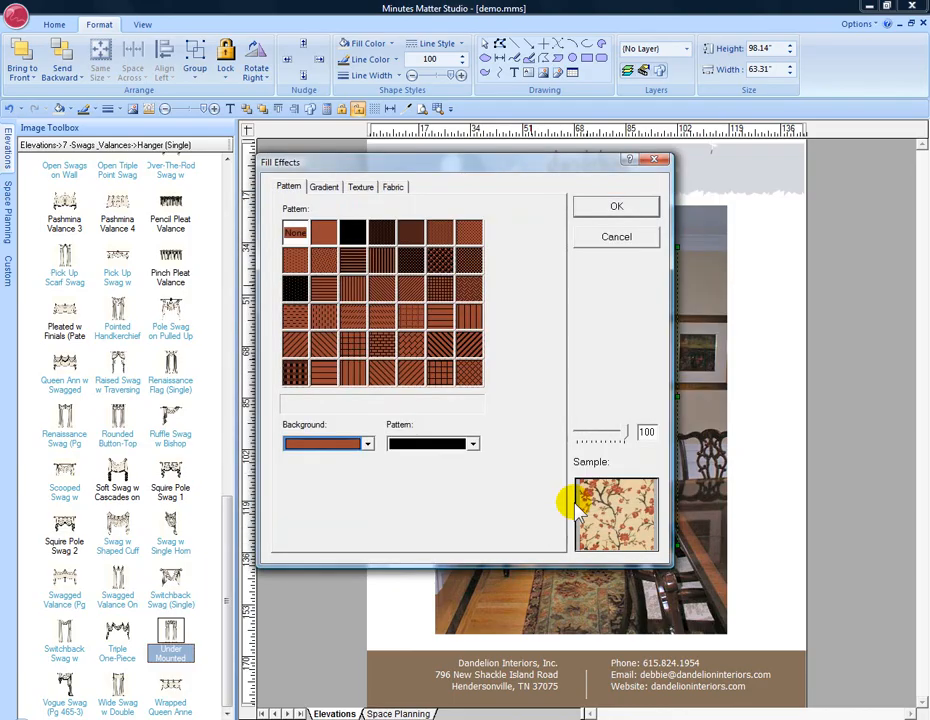
{"action": "left_click", "coordinate": [325, 233]}
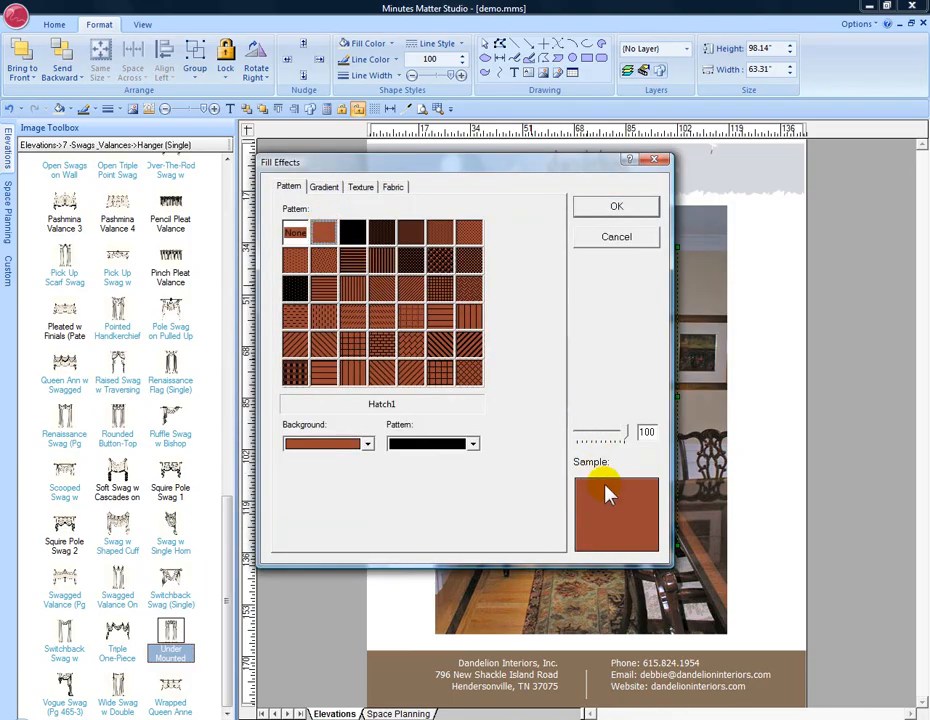
{"action": "left_click", "coordinate": [619, 207]}
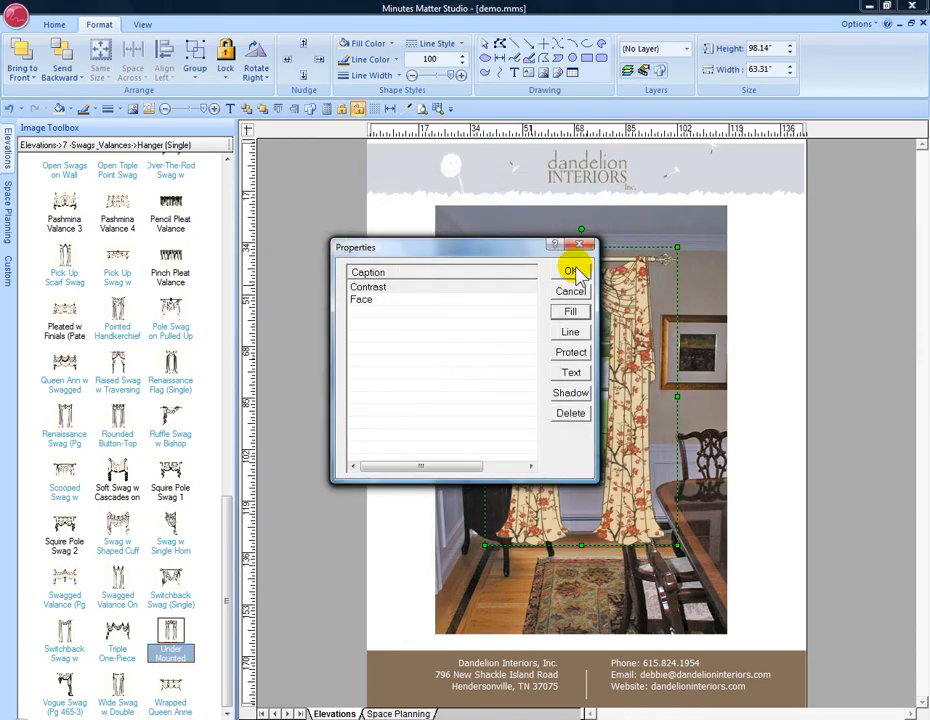
Step: Fill the Contrast part of Cascade 2 with the saved custom rust red, RGB 154, 70, 50, using the Hatch1 pattern
{"action": "double_click", "coordinate": [388, 337]}
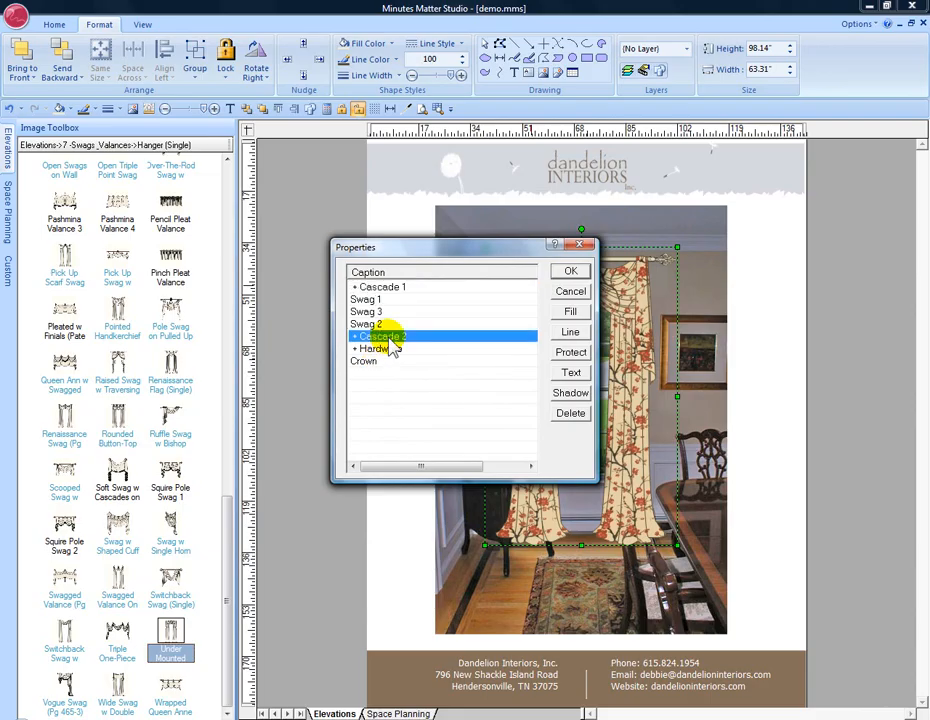
{"action": "left_click", "coordinate": [378, 288]}
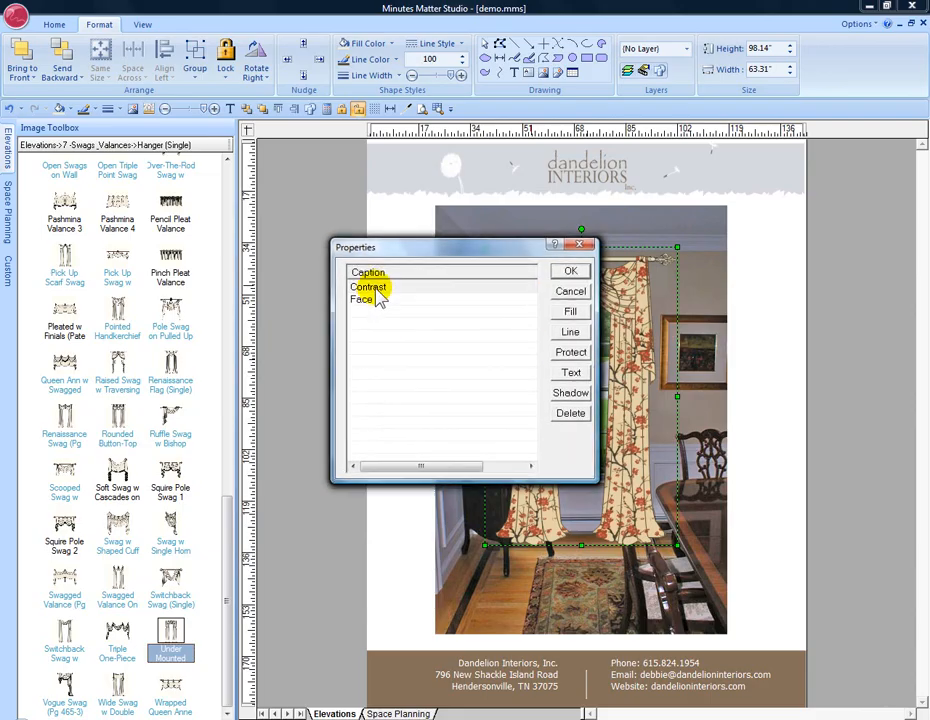
{"action": "left_click", "coordinate": [568, 316]}
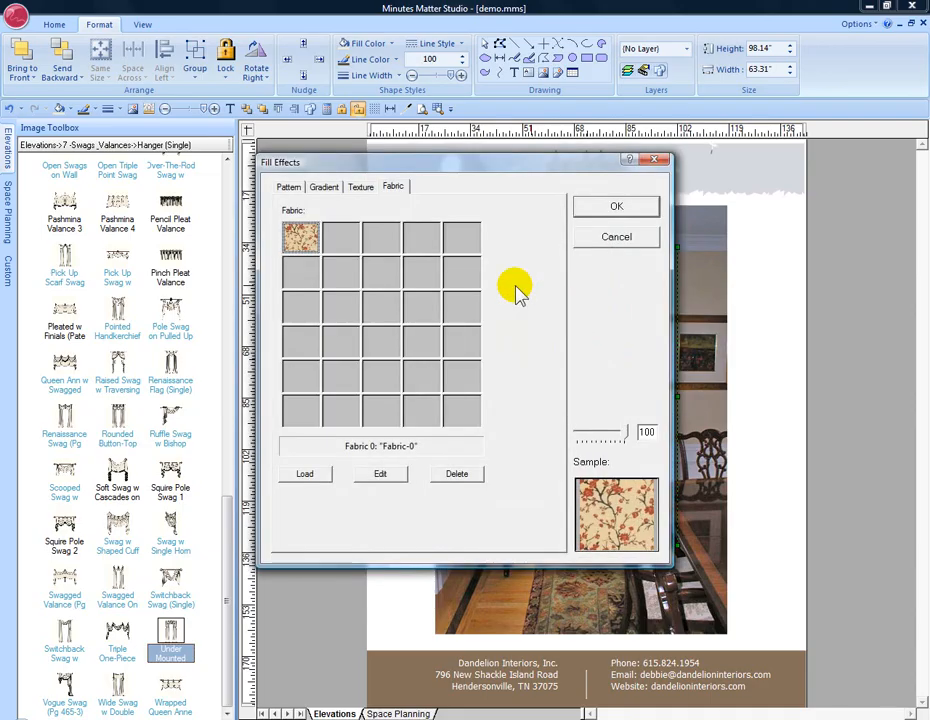
{"action": "left_click", "coordinate": [292, 188]}
{"action": "left_click", "coordinate": [367, 443]}
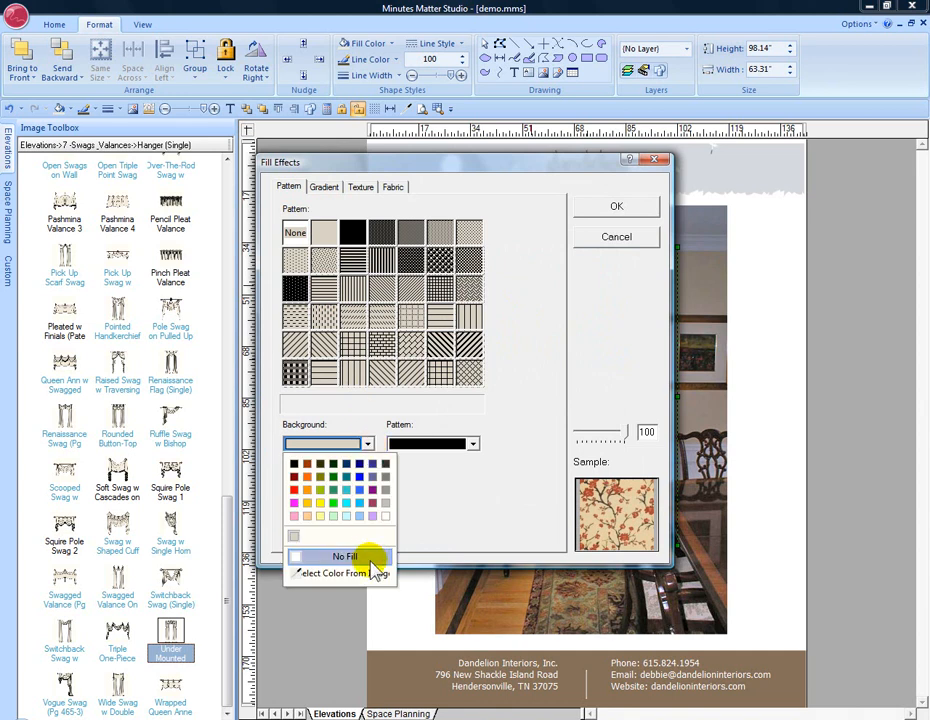
{"action": "left_click", "coordinate": [375, 580]}
{"action": "left_click", "coordinate": [666, 305]}
{"action": "left_click", "coordinate": [316, 406]}
{"action": "left_click", "coordinate": [330, 463]}
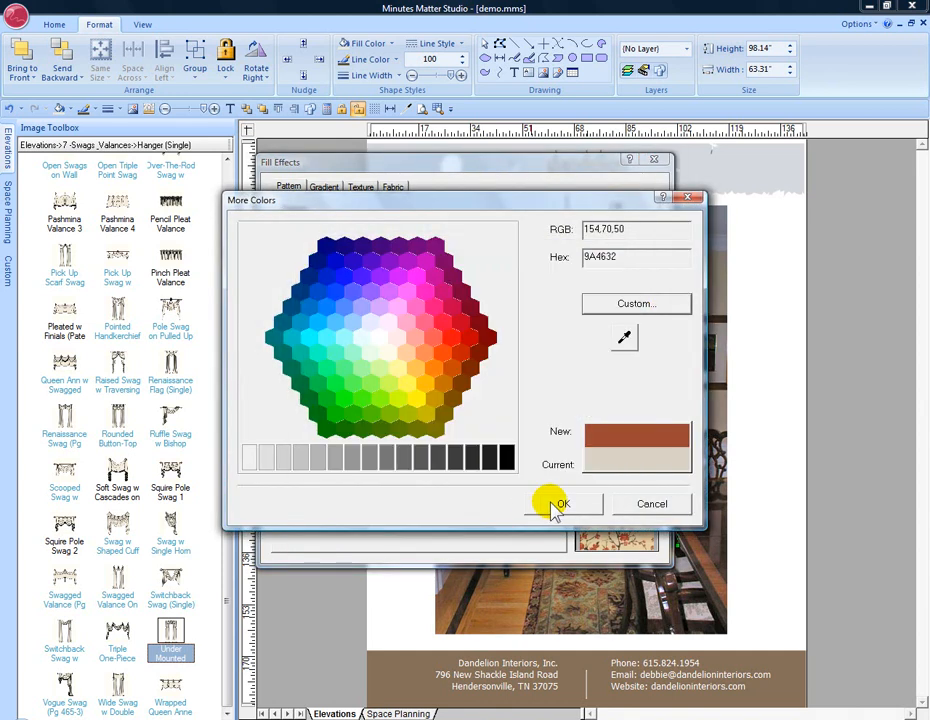
{"action": "left_click", "coordinate": [553, 505]}
{"action": "left_click", "coordinate": [323, 232]}
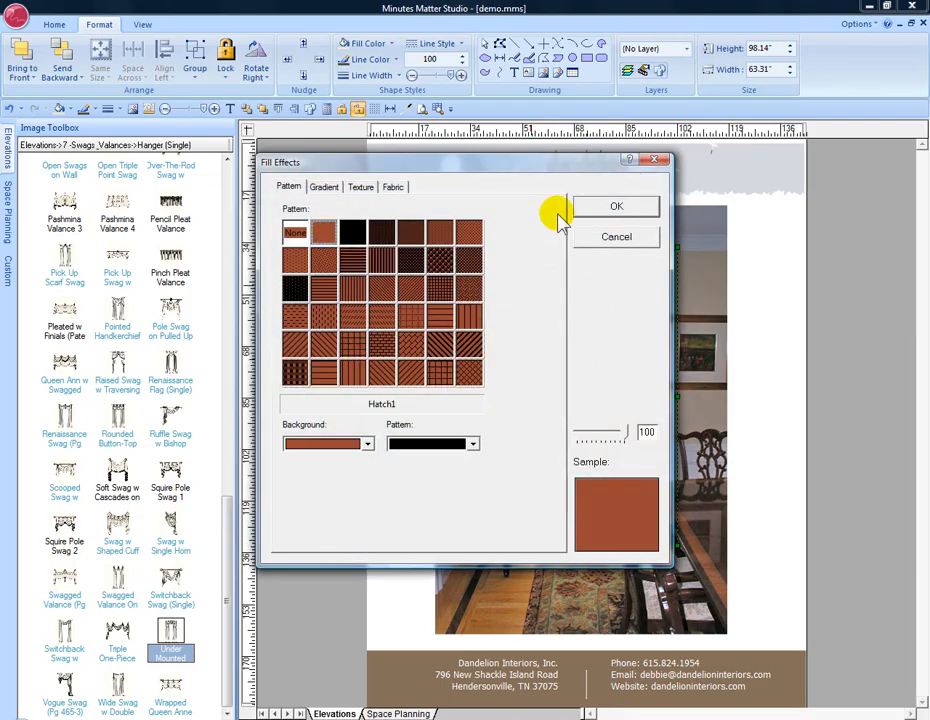
{"action": "left_click", "coordinate": [620, 208]}
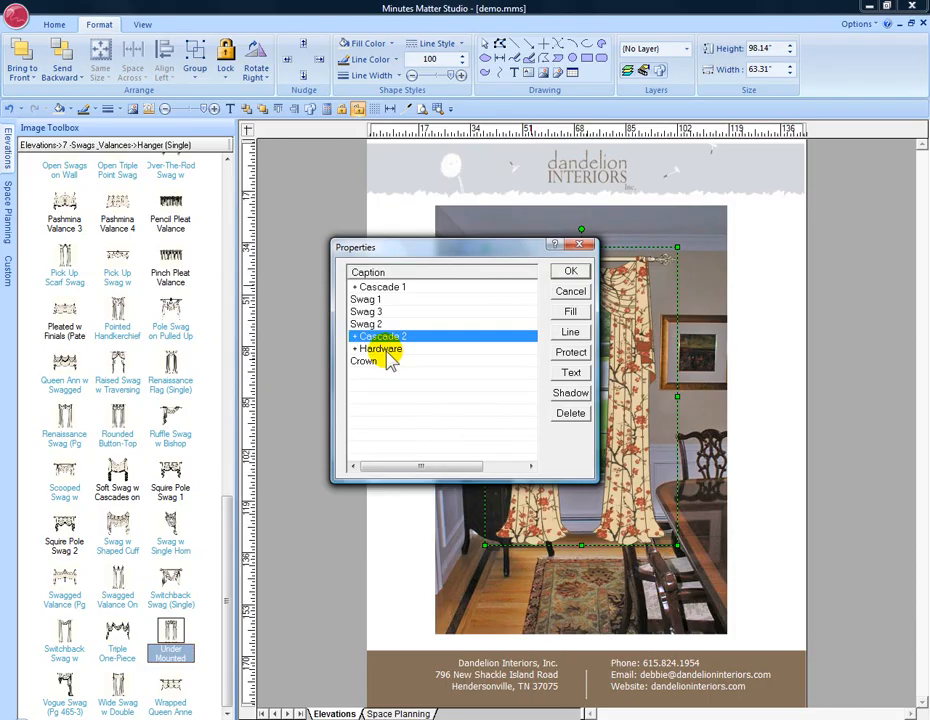
Step: Fill the valance's Hardware component with the medium brown wood texture Texture1
{"action": "left_click", "coordinate": [386, 352]}
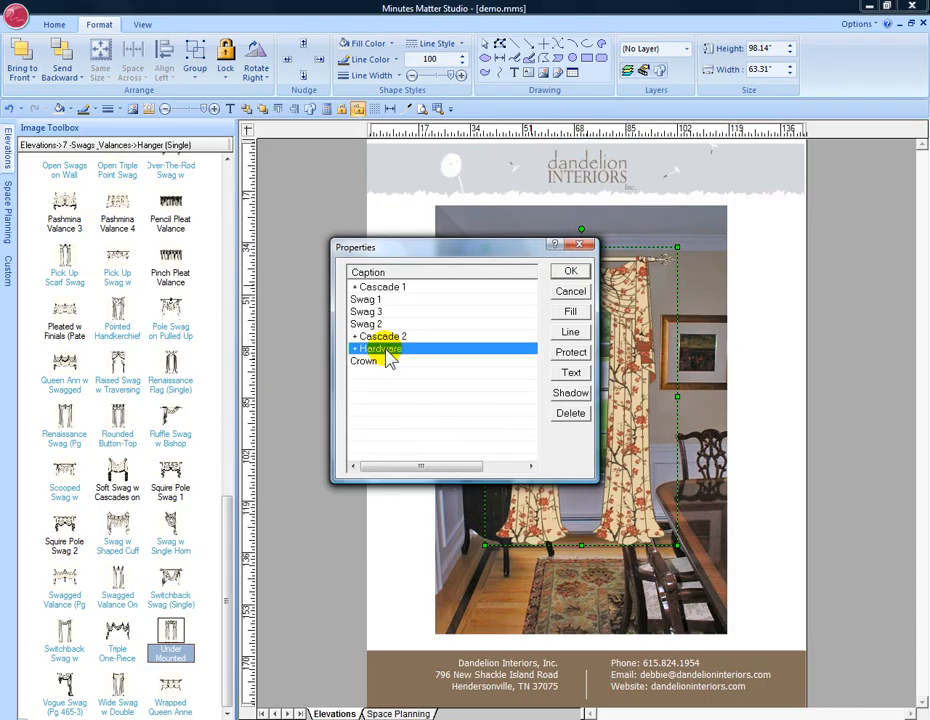
{"action": "left_click", "coordinate": [566, 313]}
{"action": "left_click", "coordinate": [361, 187]}
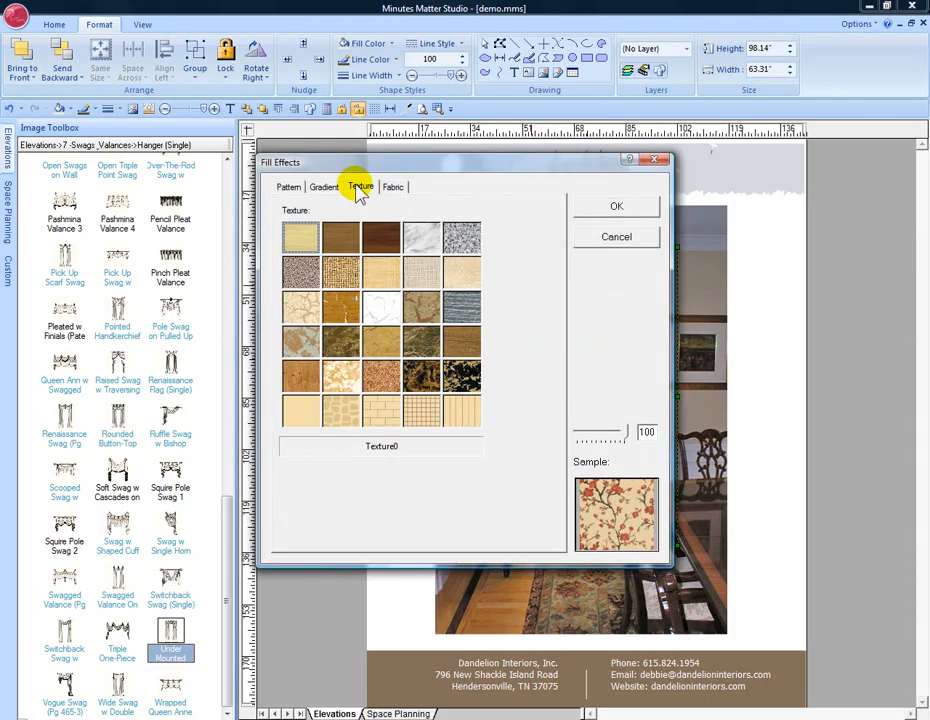
{"action": "left_click", "coordinate": [350, 250]}
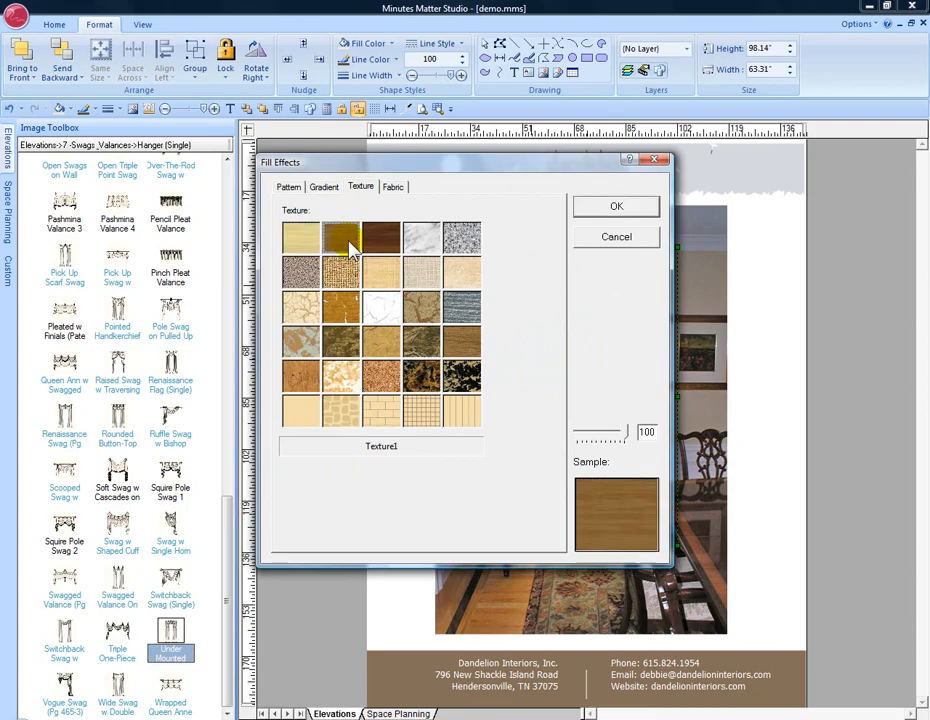
{"action": "left_click", "coordinate": [598, 209]}
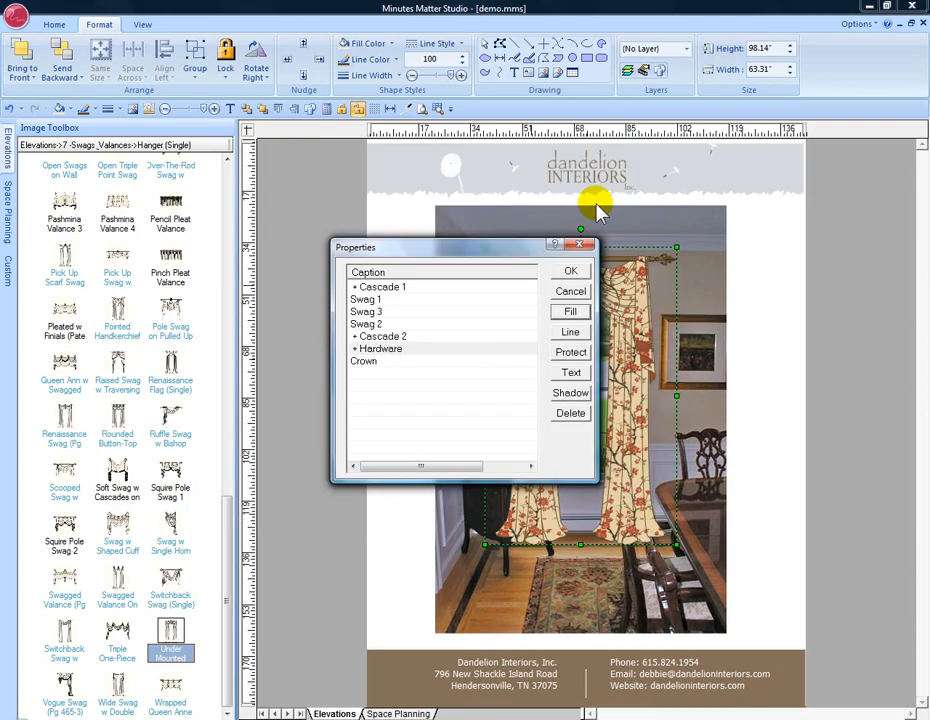
Step: Fill the valance's Crown component with the wood texture Texture1 and close the component settings
{"action": "left_click", "coordinate": [372, 362]}
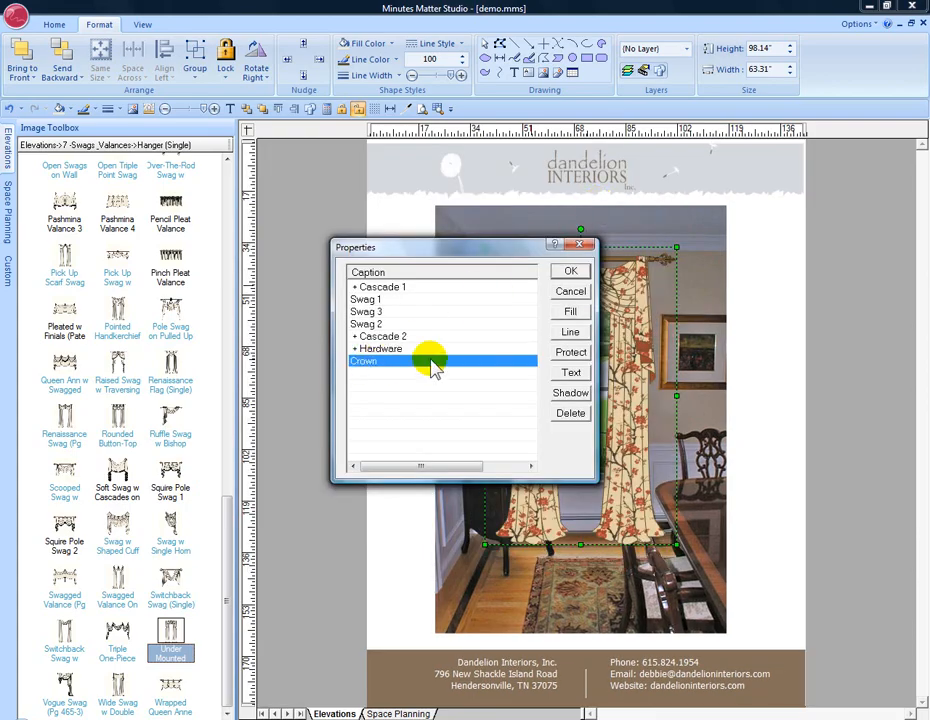
{"action": "left_click", "coordinate": [571, 310]}
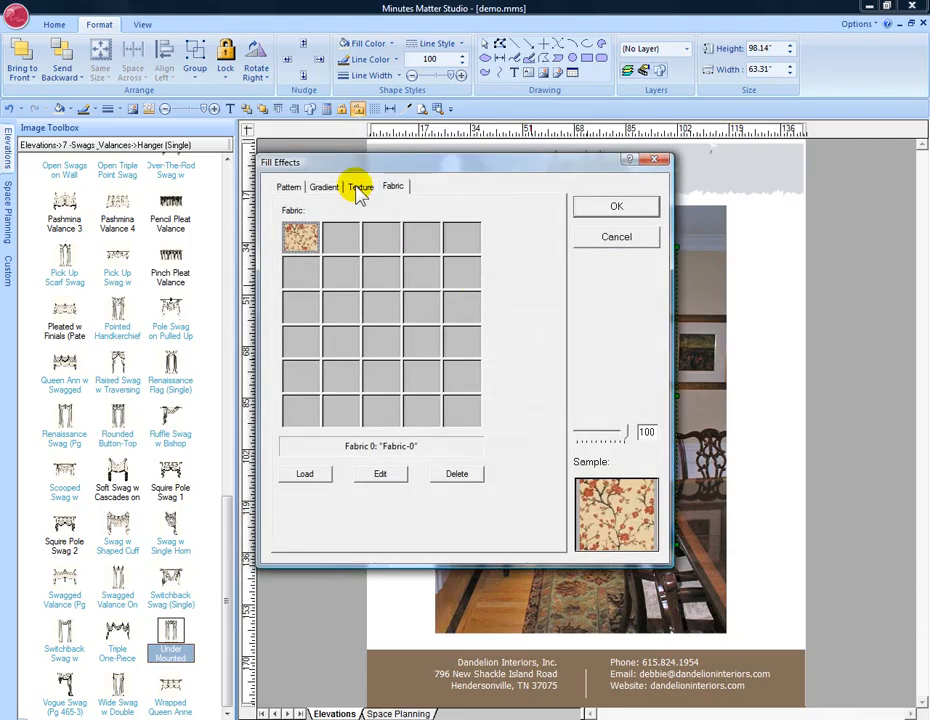
{"action": "left_click", "coordinate": [356, 189]}
{"action": "left_click", "coordinate": [341, 242]}
{"action": "left_click", "coordinate": [610, 208]}
{"action": "left_click", "coordinate": [571, 274]}
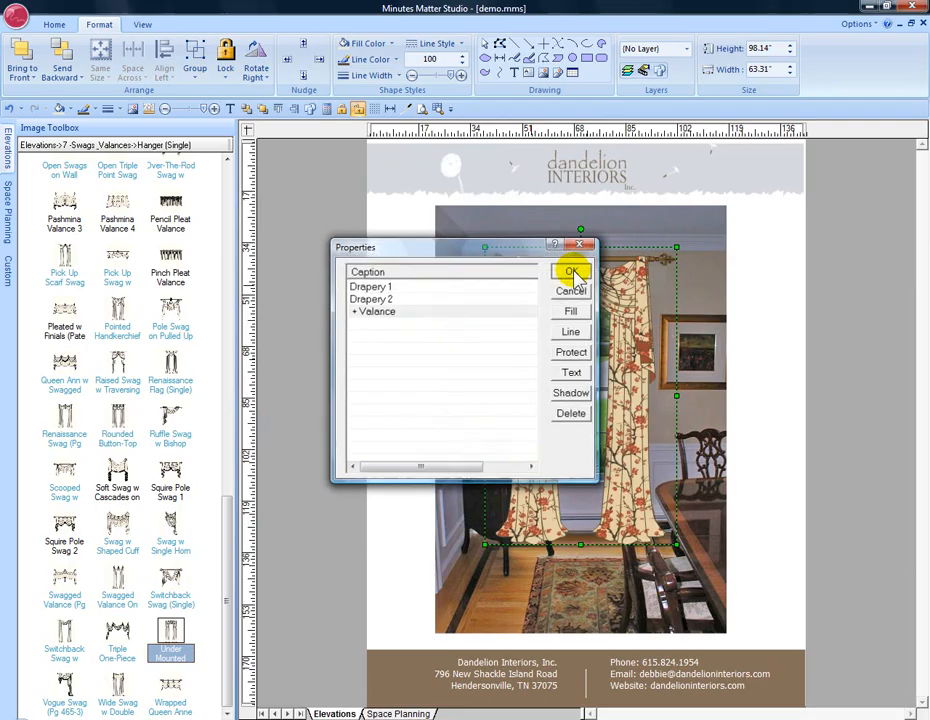
{"action": "left_click", "coordinate": [633, 266]}
{"action": "left_click", "coordinate": [808, 325]}
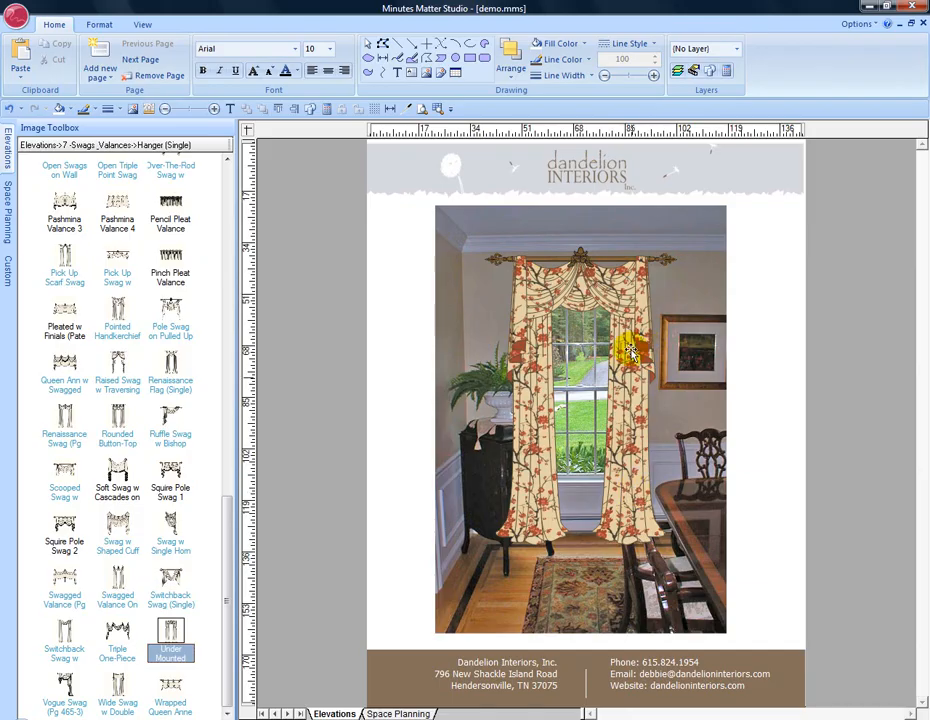
Step: Review the window treatment's image components list beside the drawing, and close it without editing any part
{"action": "right_click", "coordinate": [632, 288]}
{"action": "left_click", "coordinate": [615, 287]}
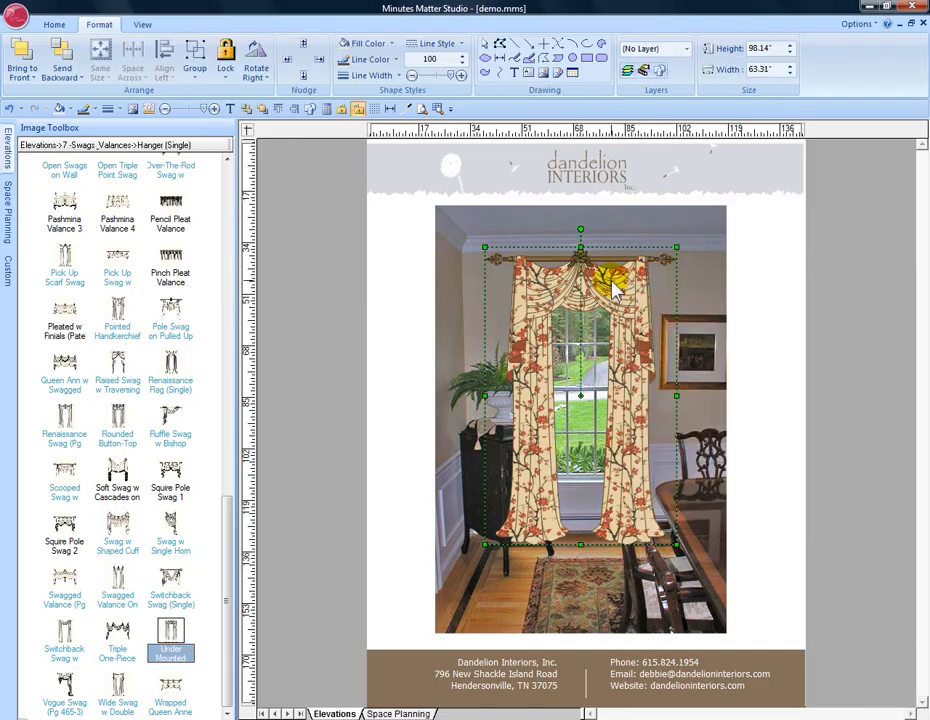
{"action": "right_click", "coordinate": [612, 283]}
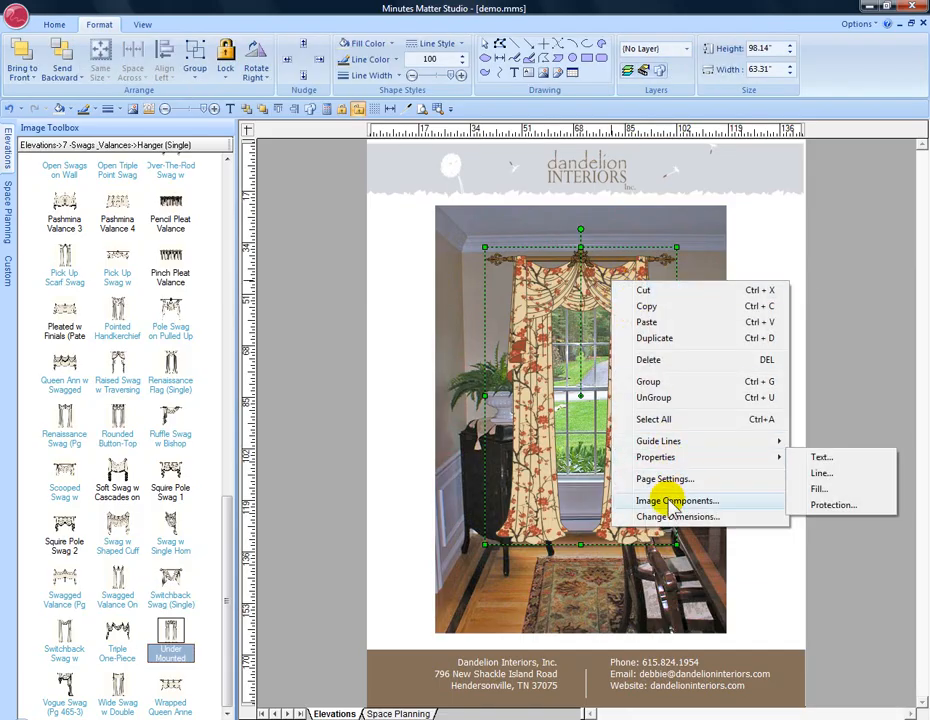
{"action": "left_click", "coordinate": [677, 501]}
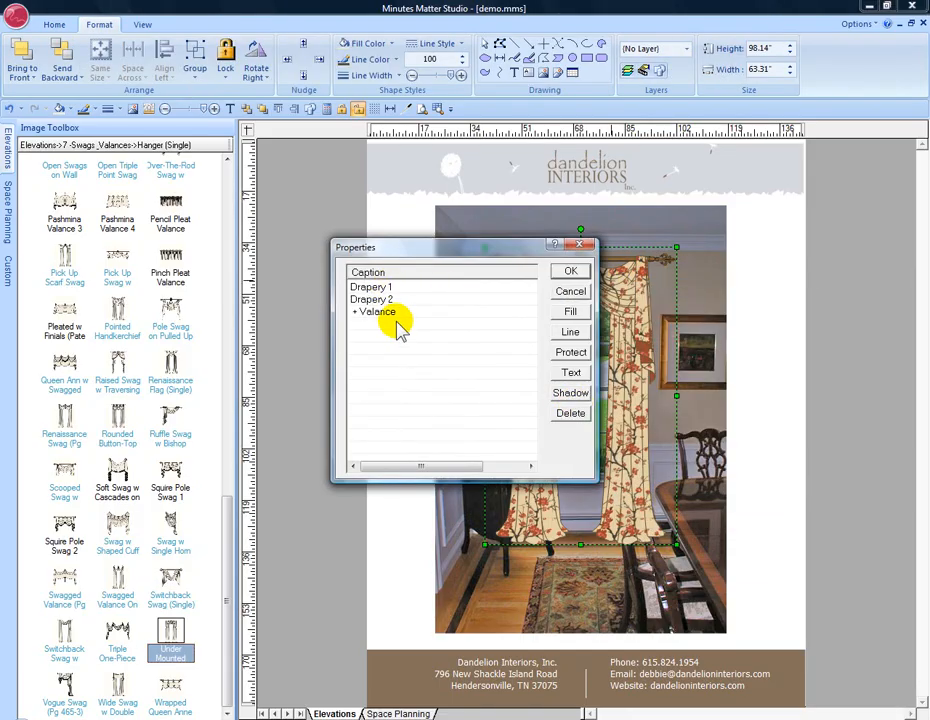
{"action": "left_click_drag", "start_coordinate": [500, 250], "coordinate": [390, 235]}
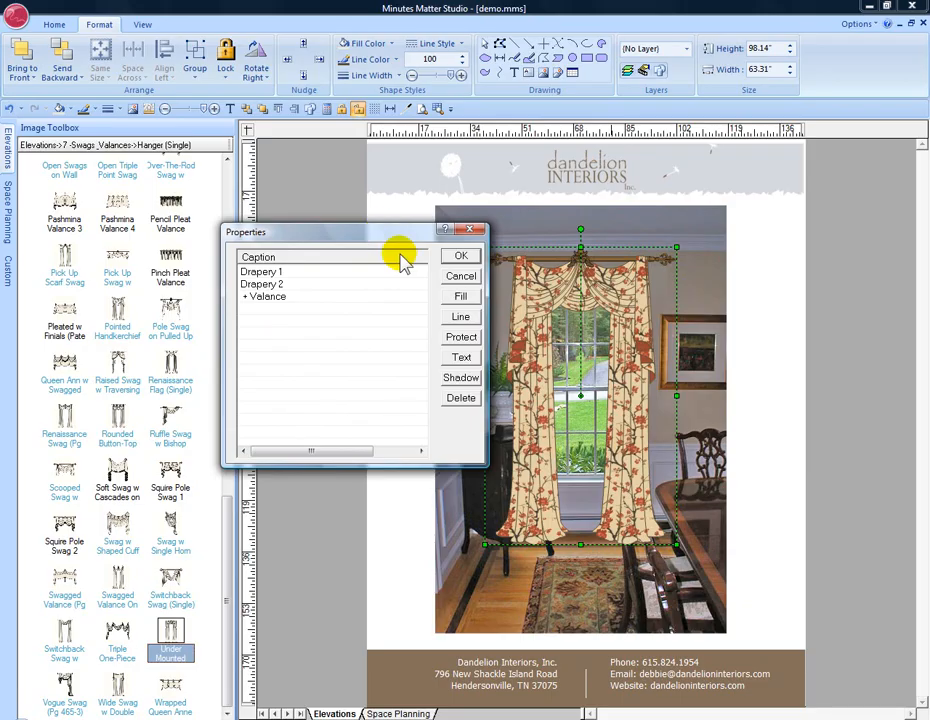
{"action": "left_click", "coordinate": [461, 257]}
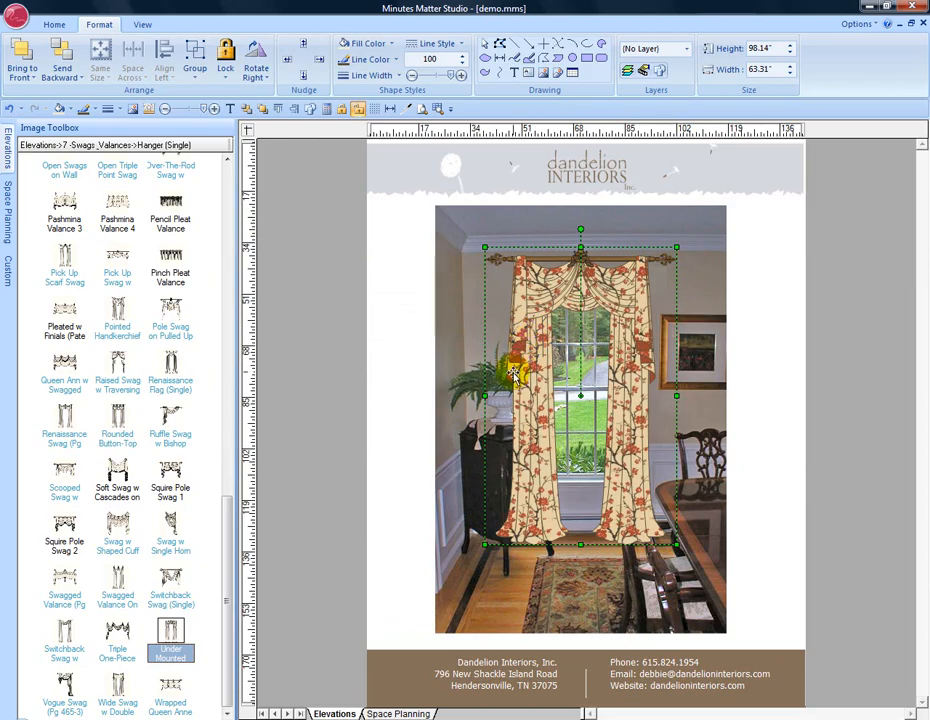
{"action": "left_click", "coordinate": [425, 380]}
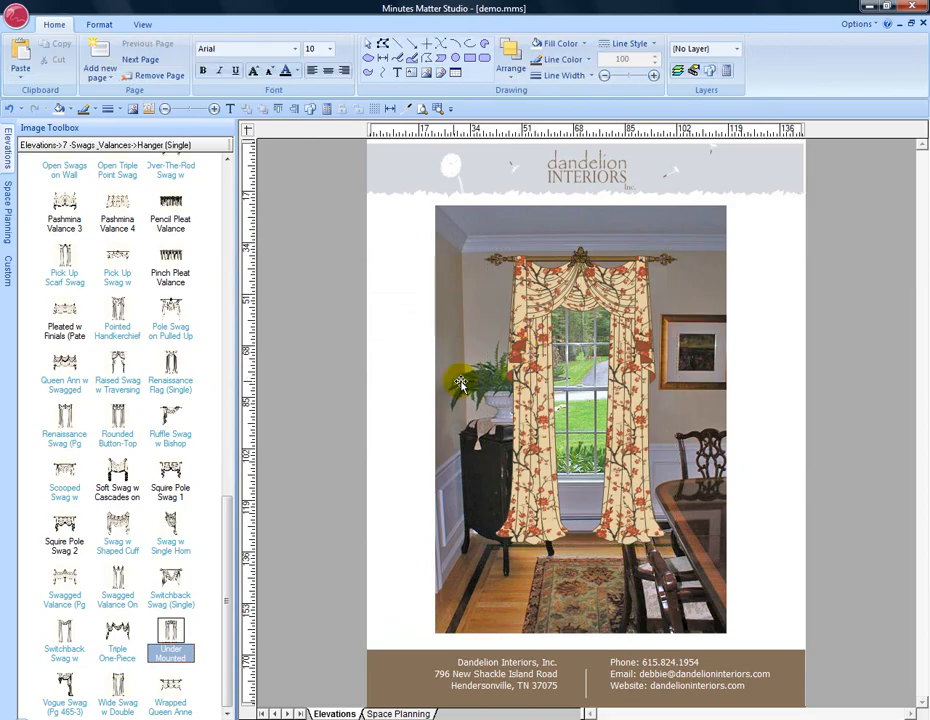
Step: Bring the fern, black cabinet and dining chair cutouts together to the front of the window treatment
{"action": "left_click", "coordinate": [493, 383]}
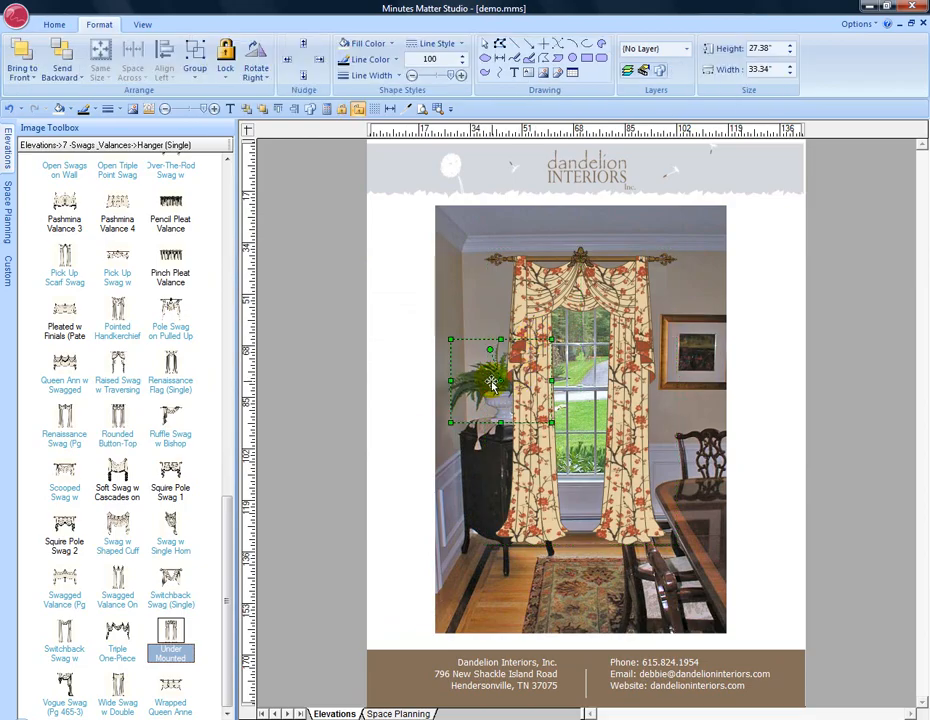
{"action": "left_click", "coordinate": [494, 477], "text": "shift"}
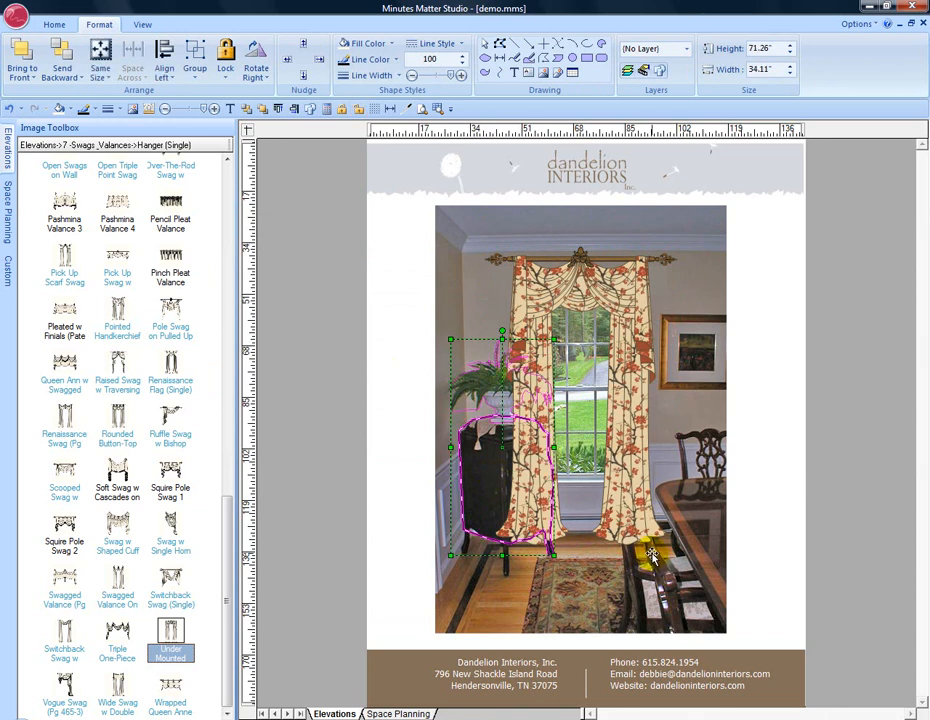
{"action": "left_click", "coordinate": [652, 555], "text": "shift"}
{"action": "left_click", "coordinate": [649, 550], "text": "shift"}
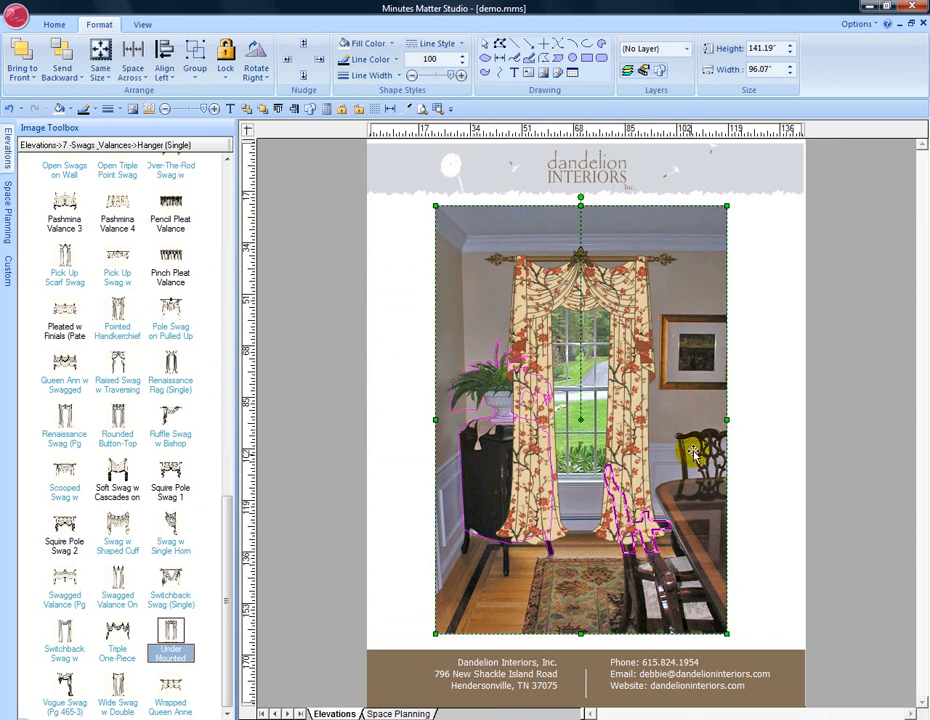
{"action": "left_click", "coordinate": [711, 431], "text": "shift"}
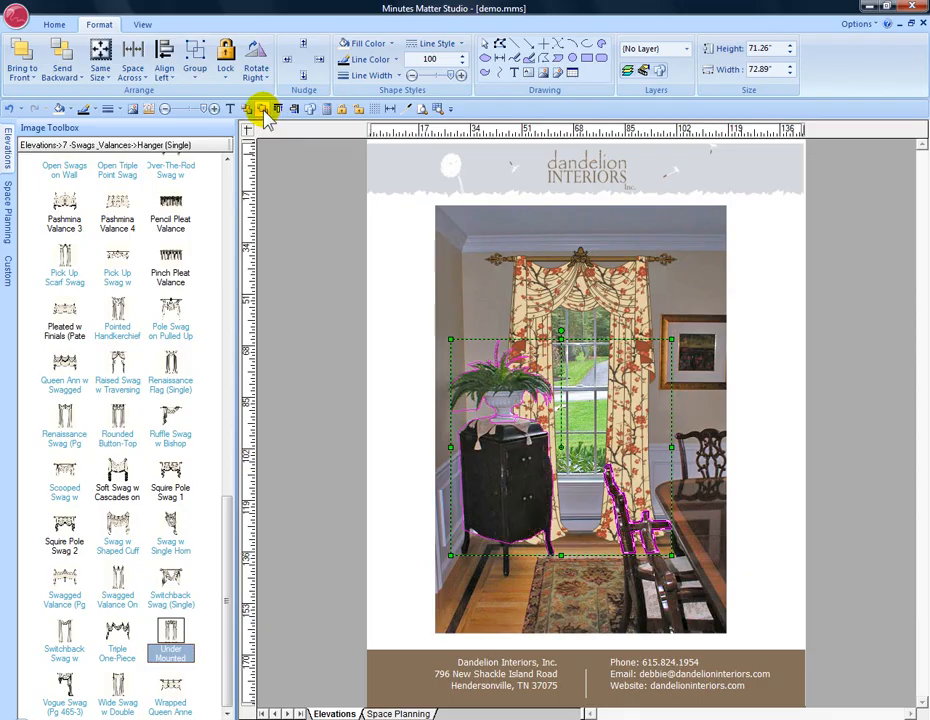
{"action": "left_click", "coordinate": [818, 270]}
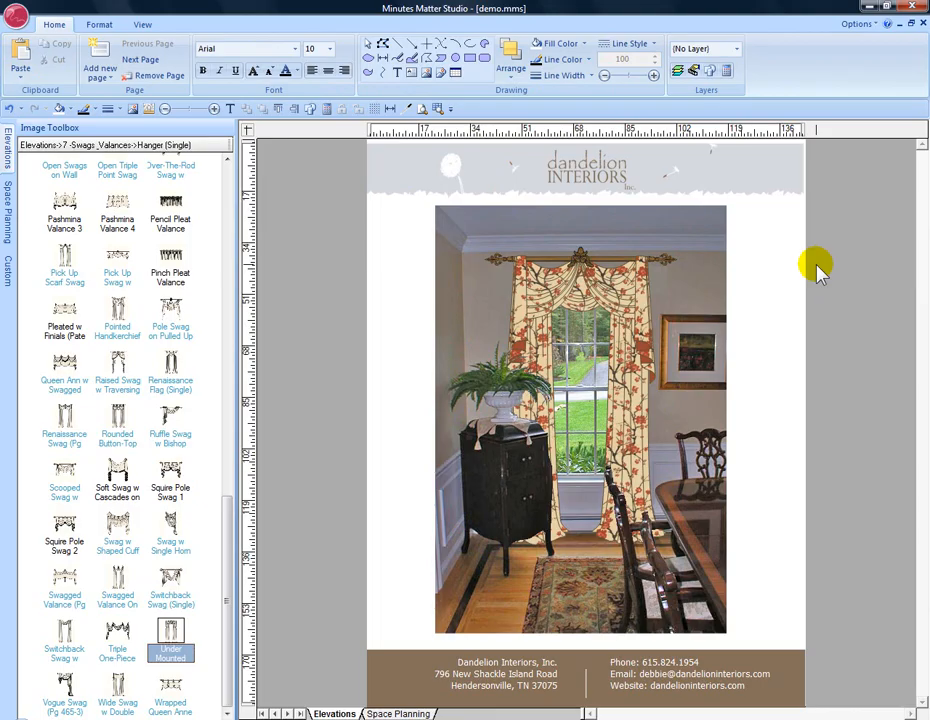